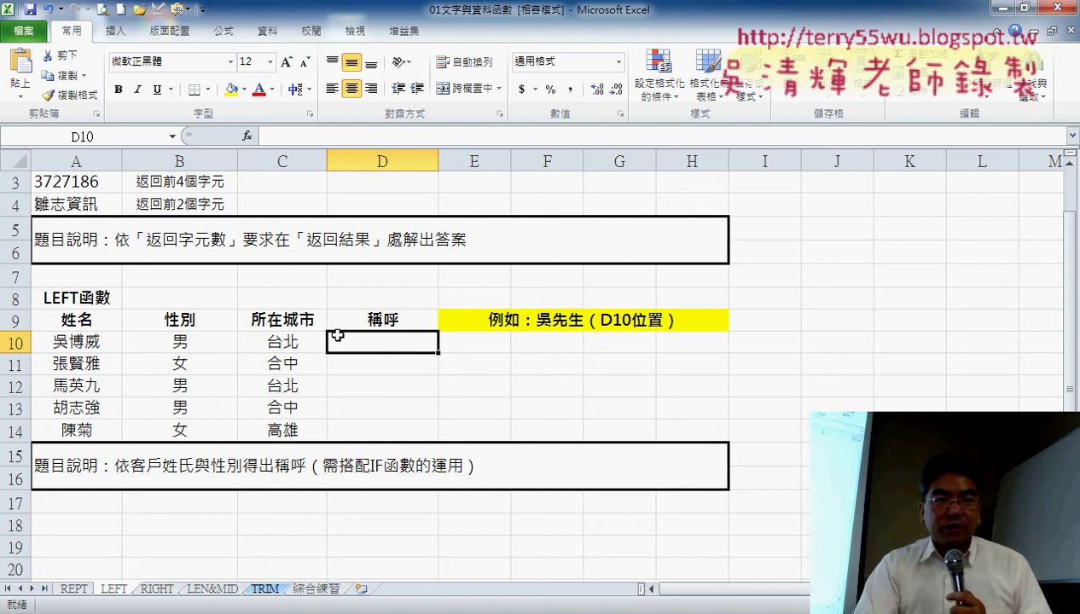
Enter =LEFT(A10,1) in D10 from the Text functions so it shows 吳.
click(248, 136)
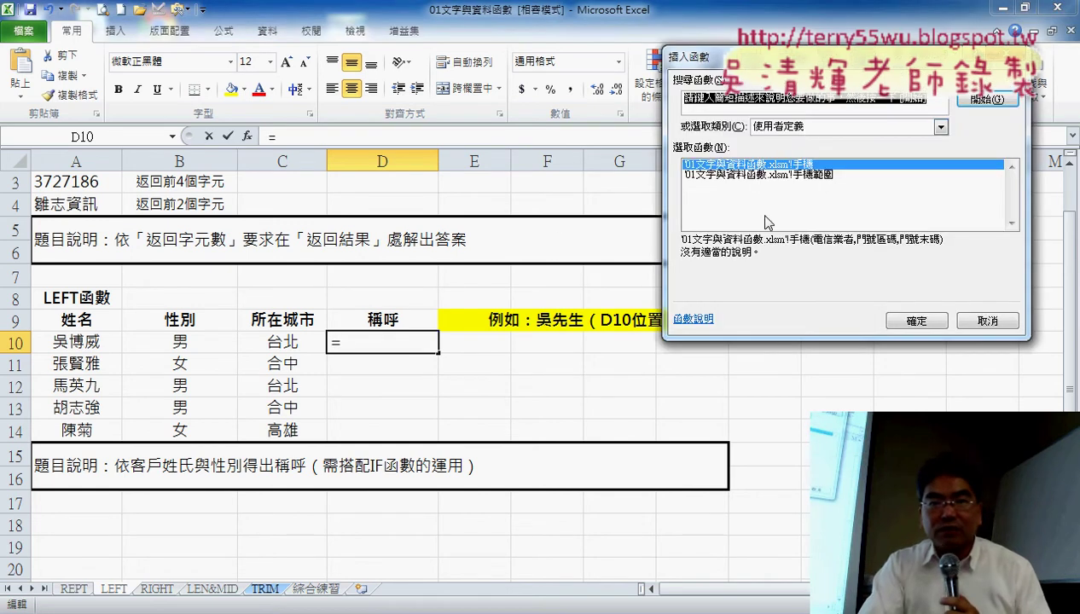
click(809, 136)
click(903, 220)
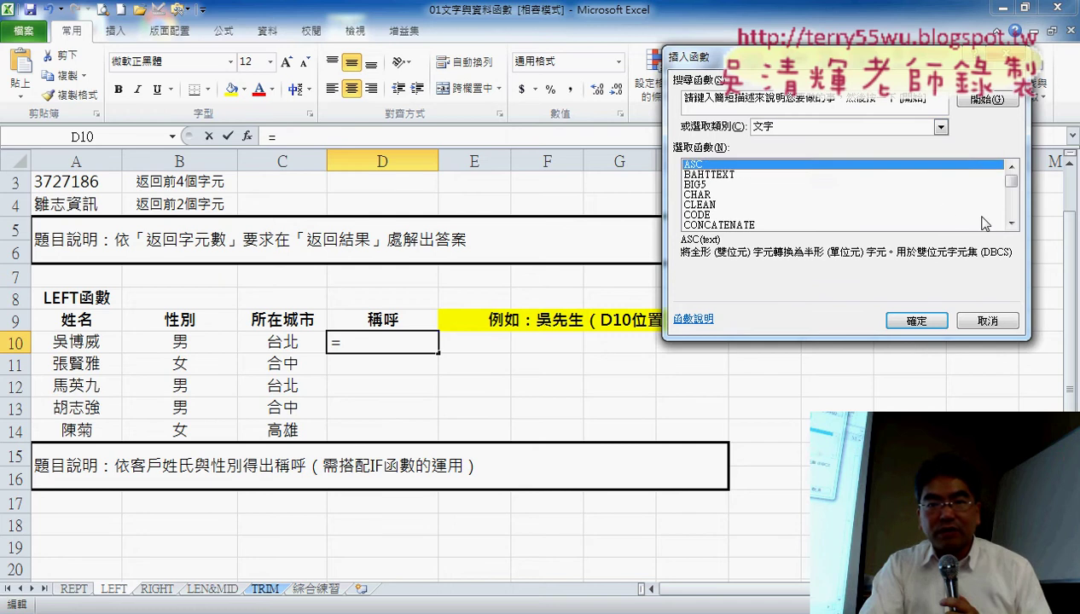
drag(1011, 224, 1015, 229)
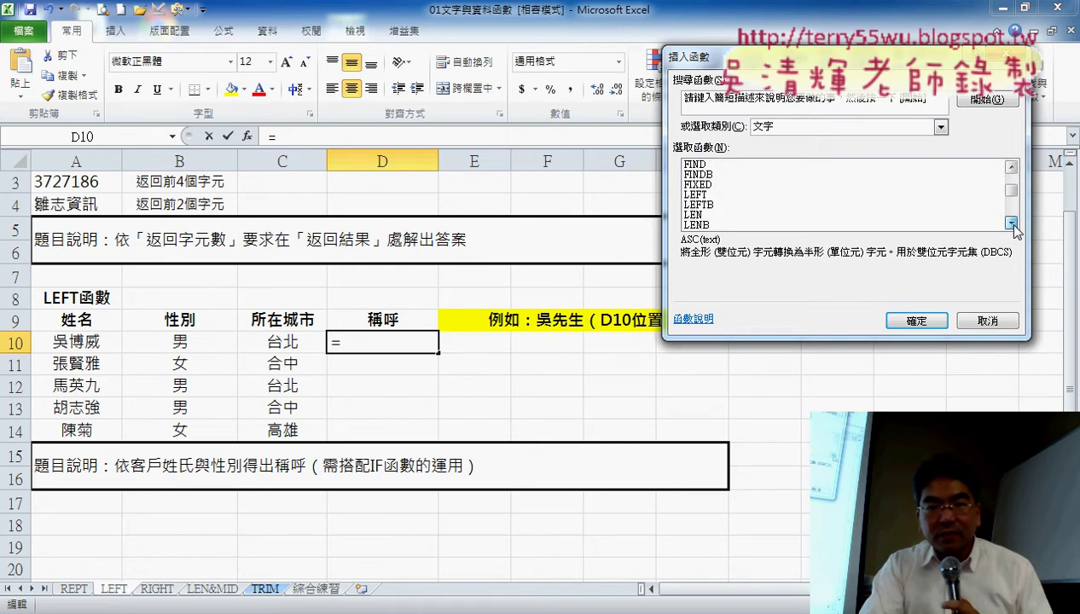
double_click(696, 194)
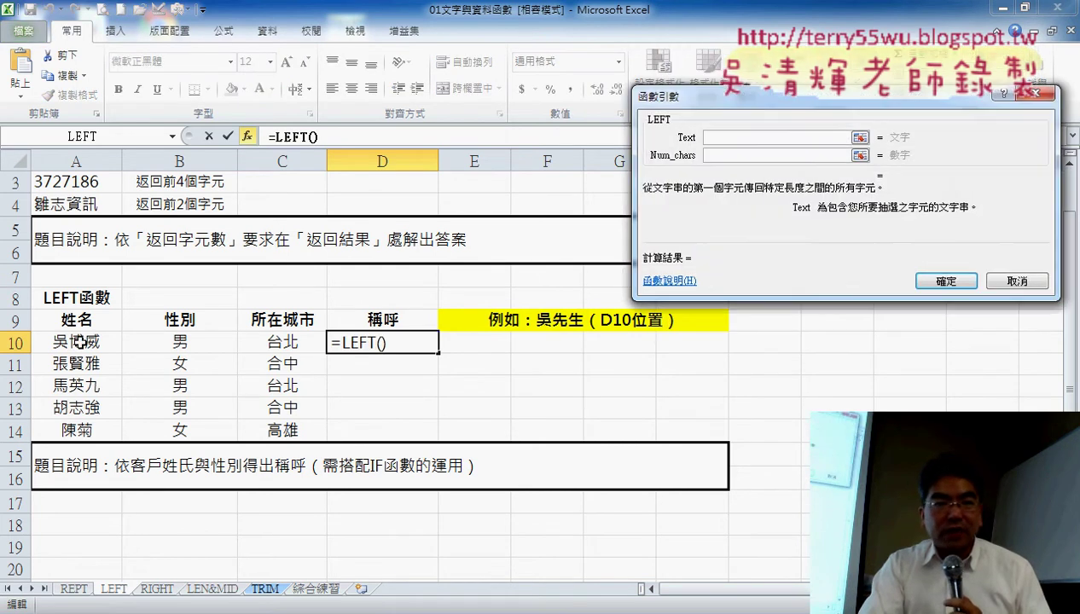
click(73, 340)
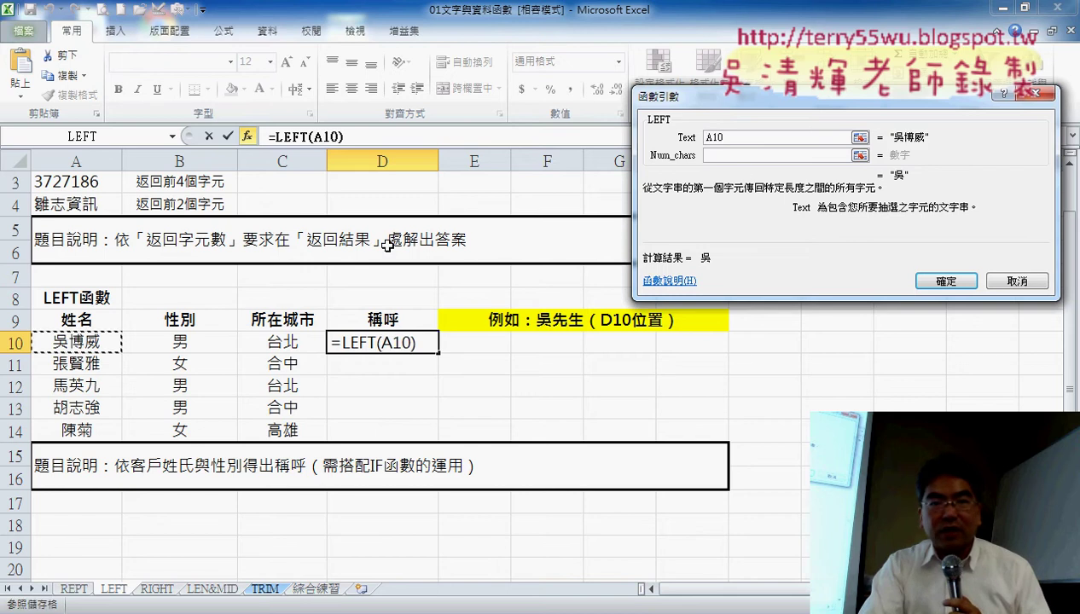
click(736, 155)
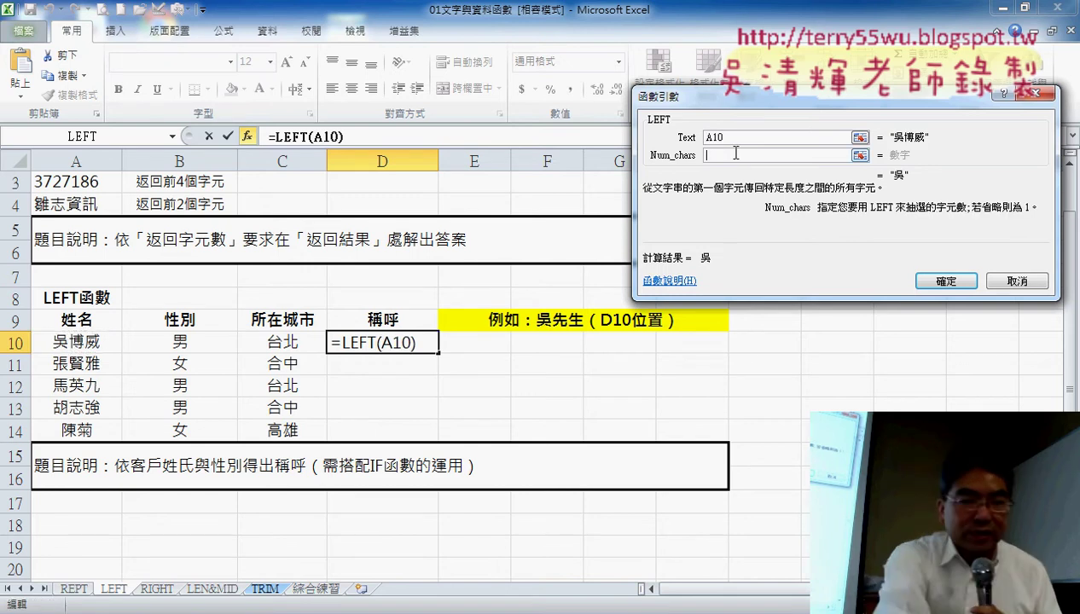
text(1)
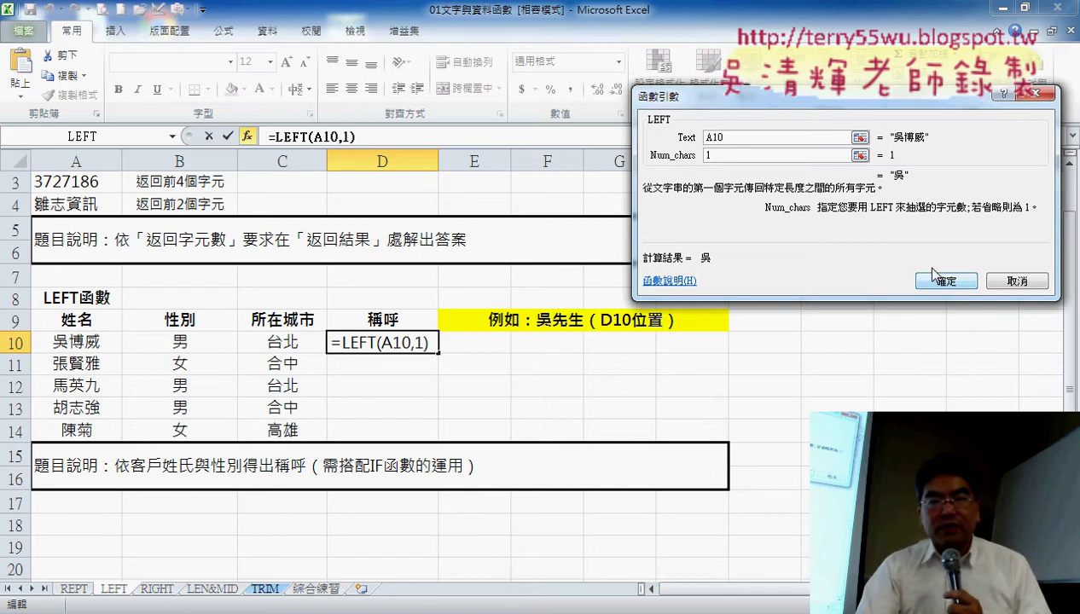
click(943, 281)
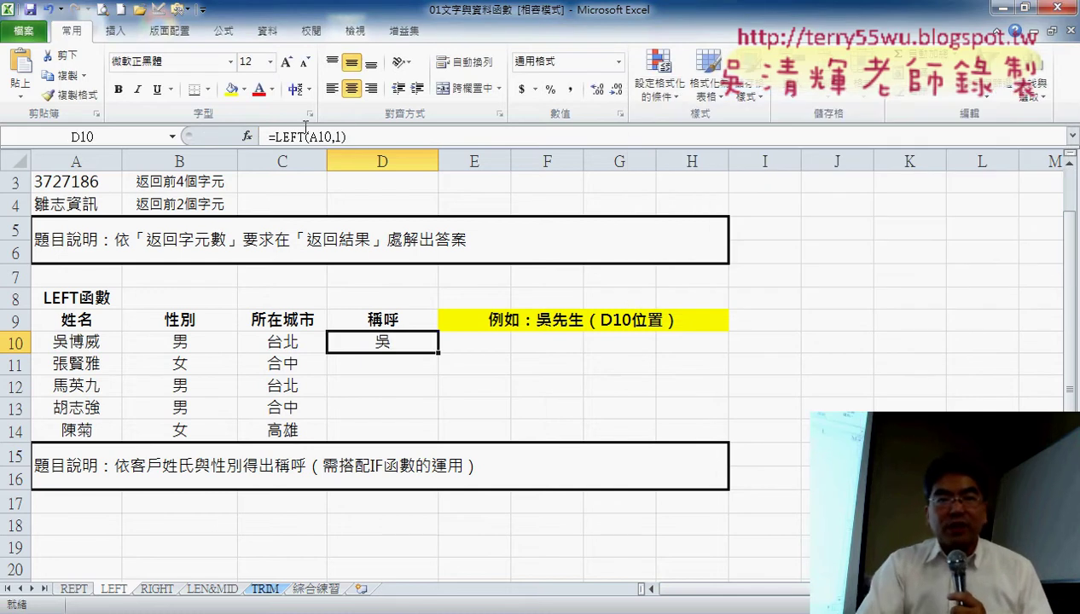
click(453, 136)
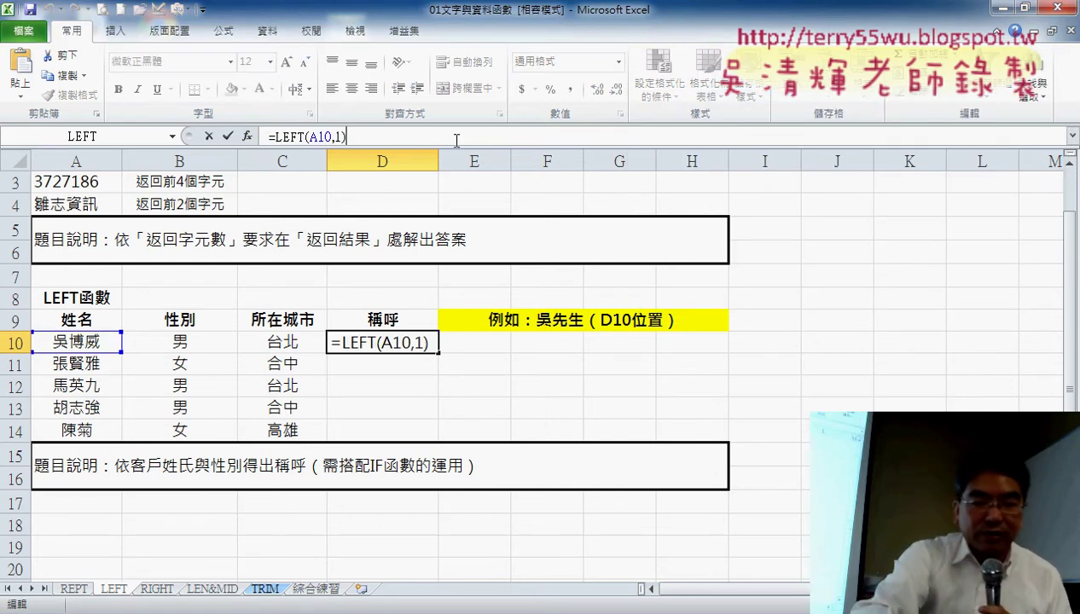
Append an ampersand to D10's formula, making it =LEFT(A10,1)&.
text(&)
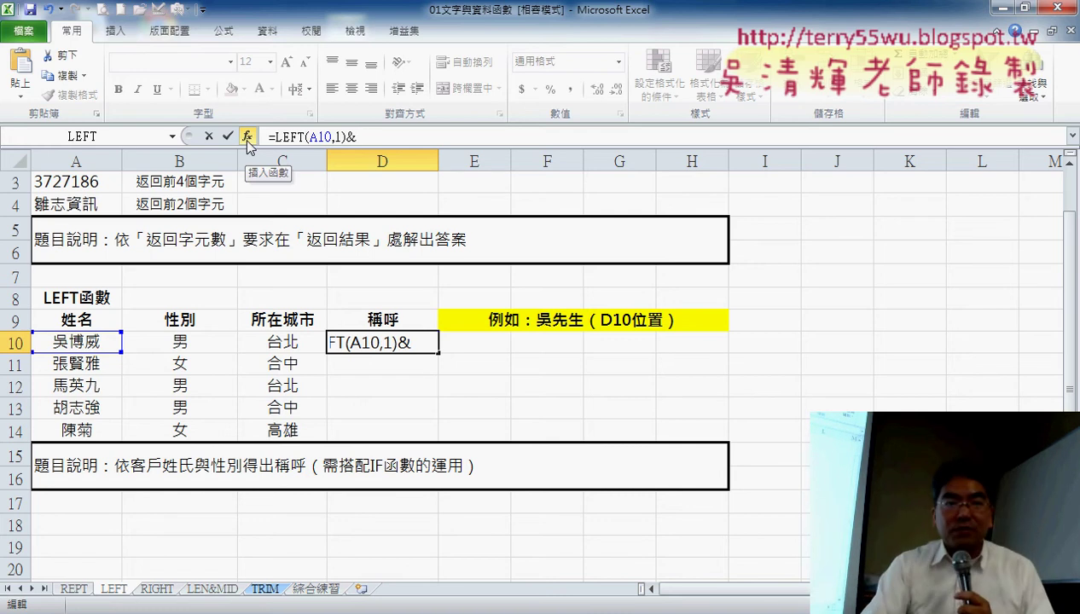
click(172, 137)
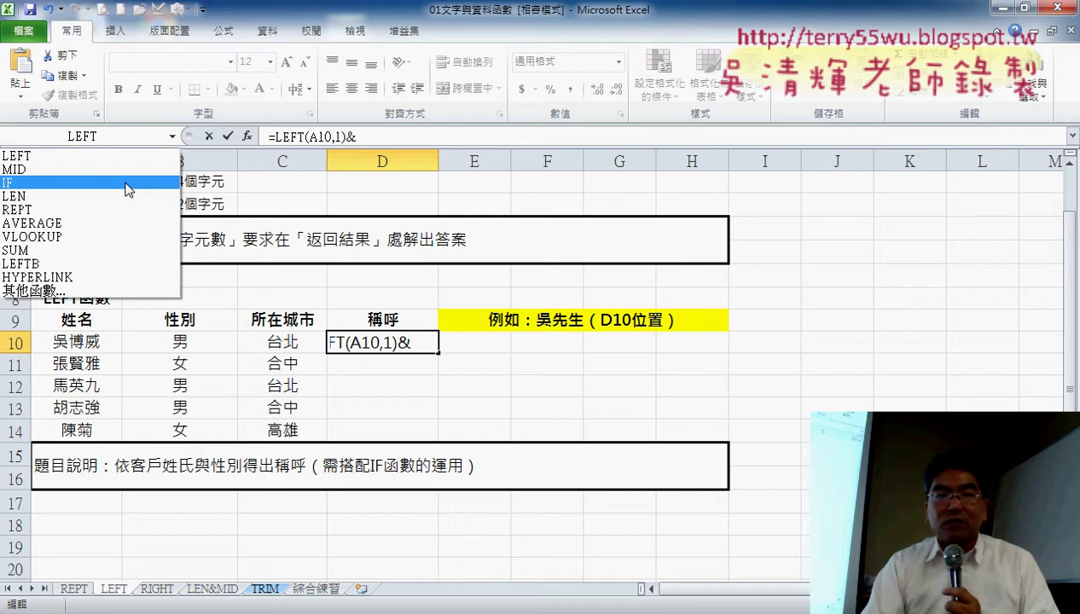
Add an IF after the & in D10's formula, with its condition starting at B10.
click(128, 190)
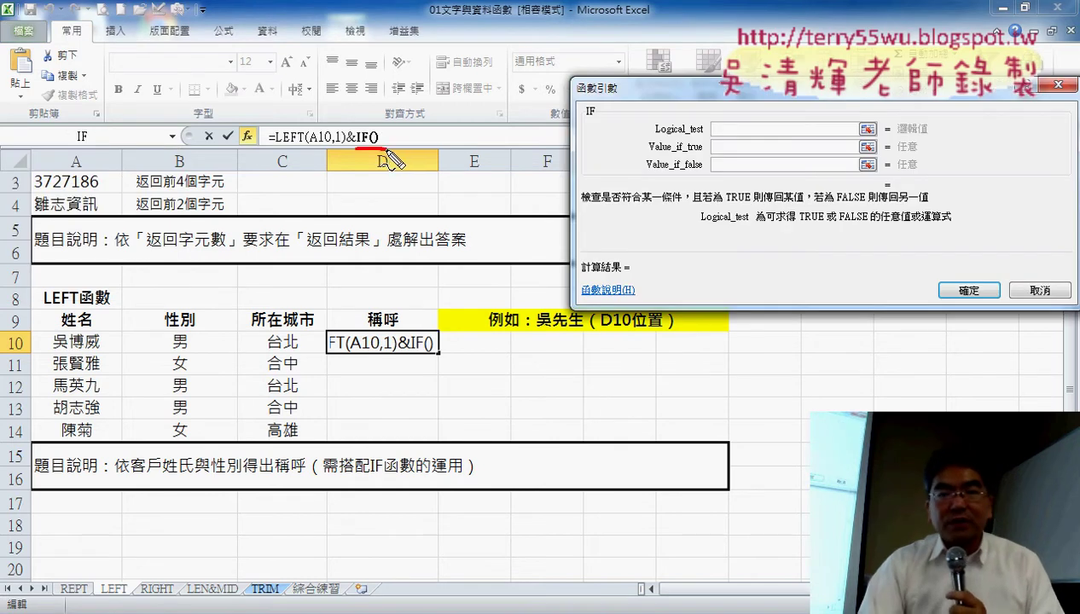
drag(744, 208, 804, 198)
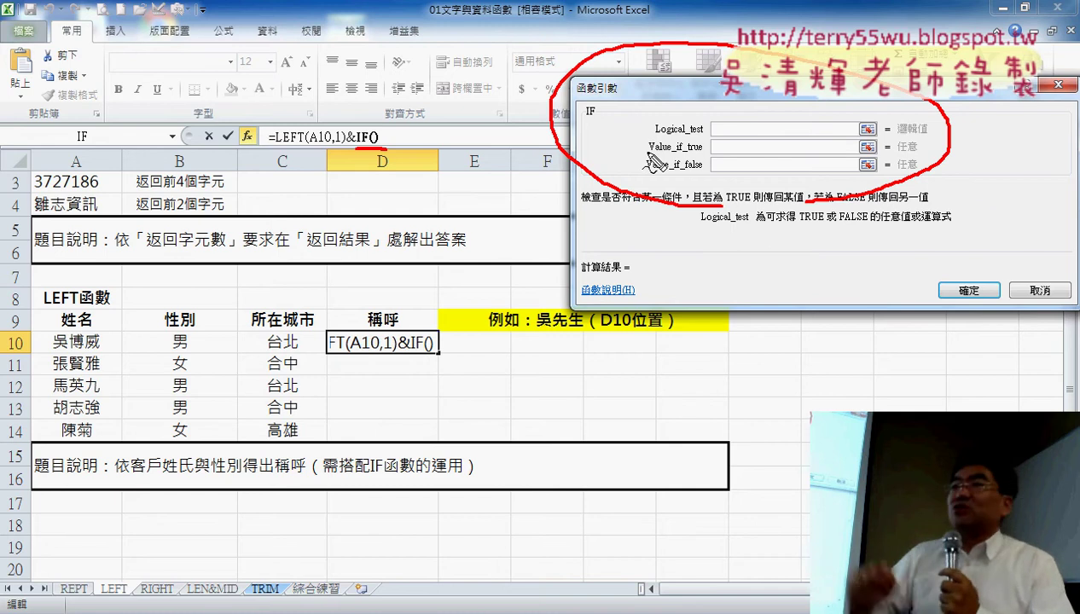
key(Escape)
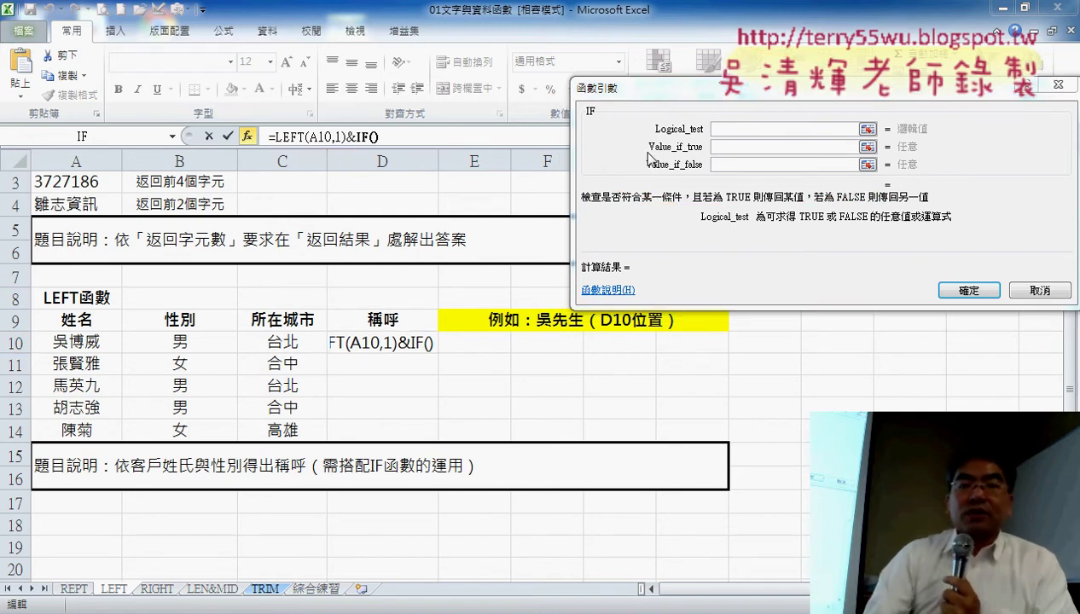
drag(629, 87, 479, 89)
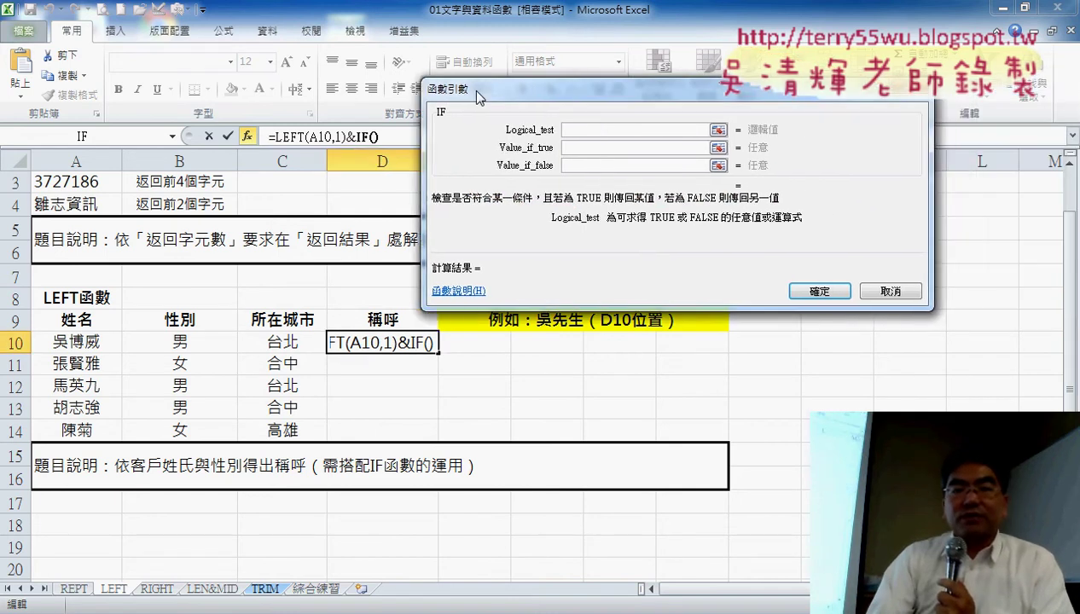
click(185, 341)
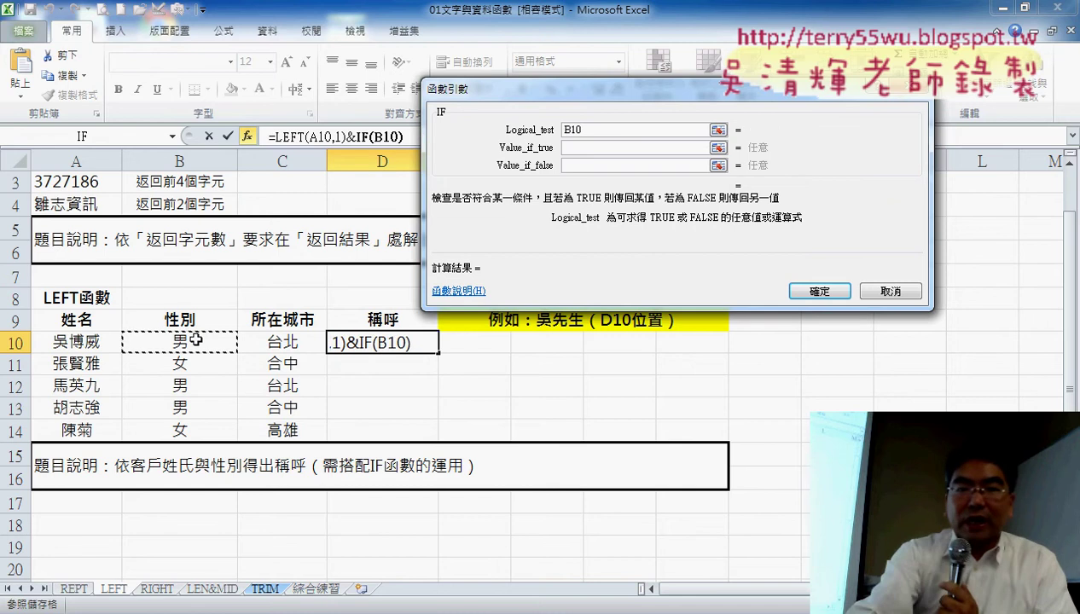
Complete the IF condition as B10="男".
text(=")
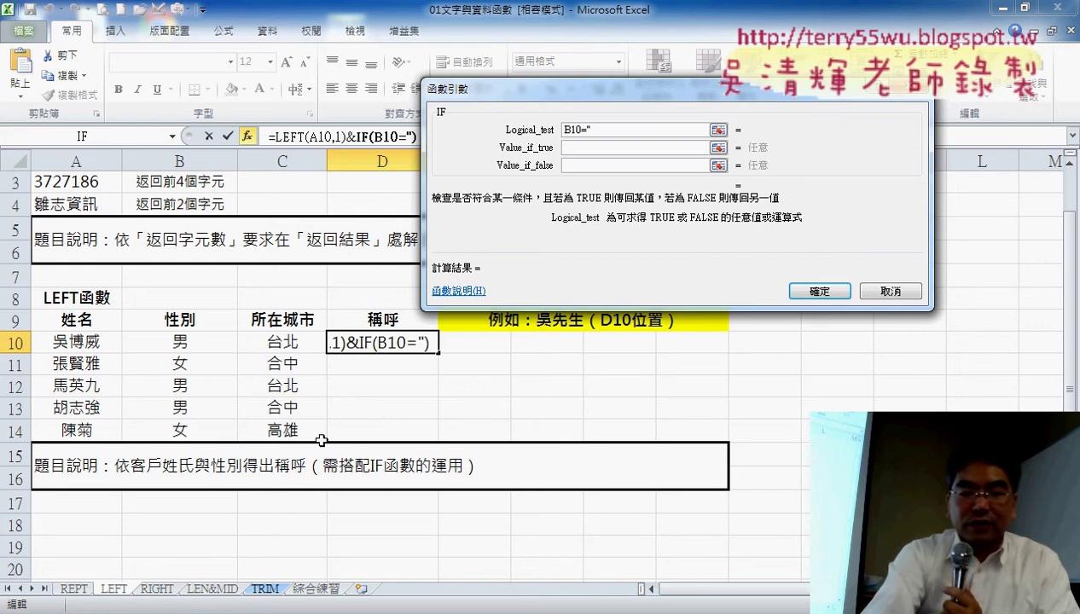
text(n82)
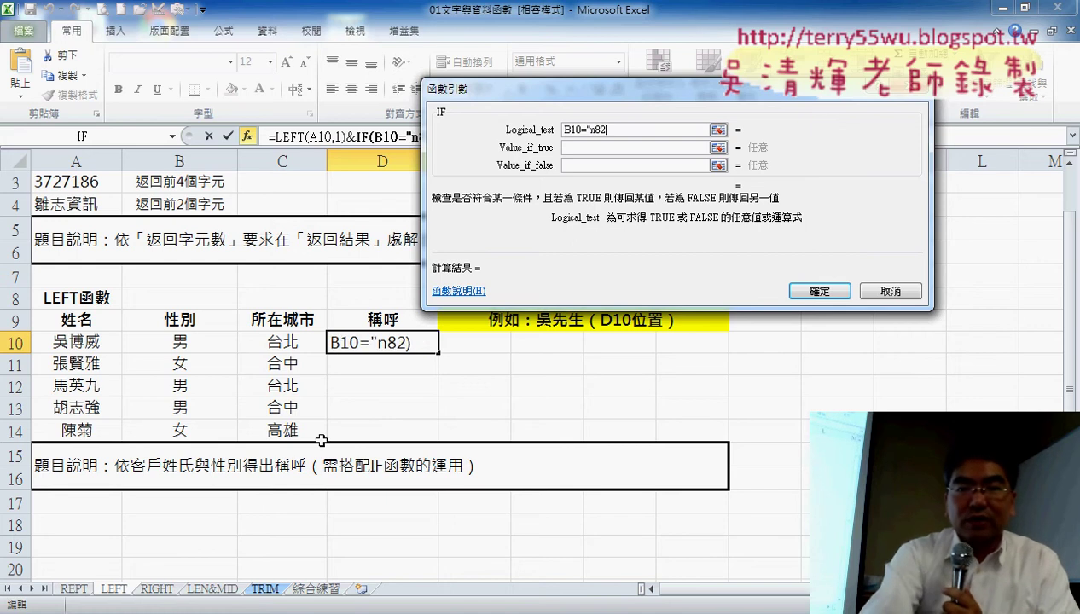
key(BackSpace)
key(BackSpace)
key(BackSpace)
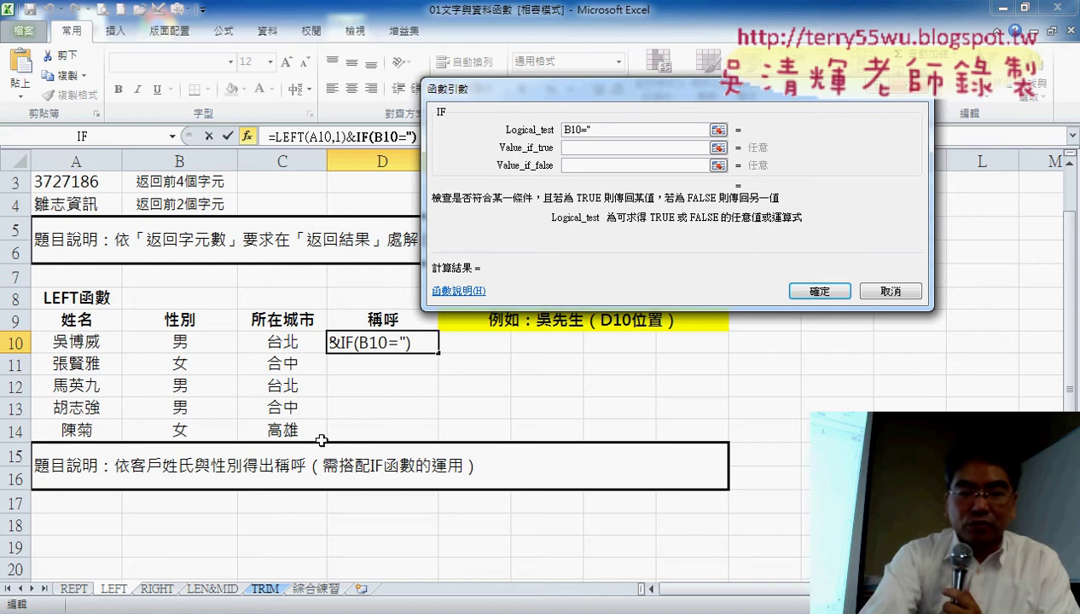
text(南)
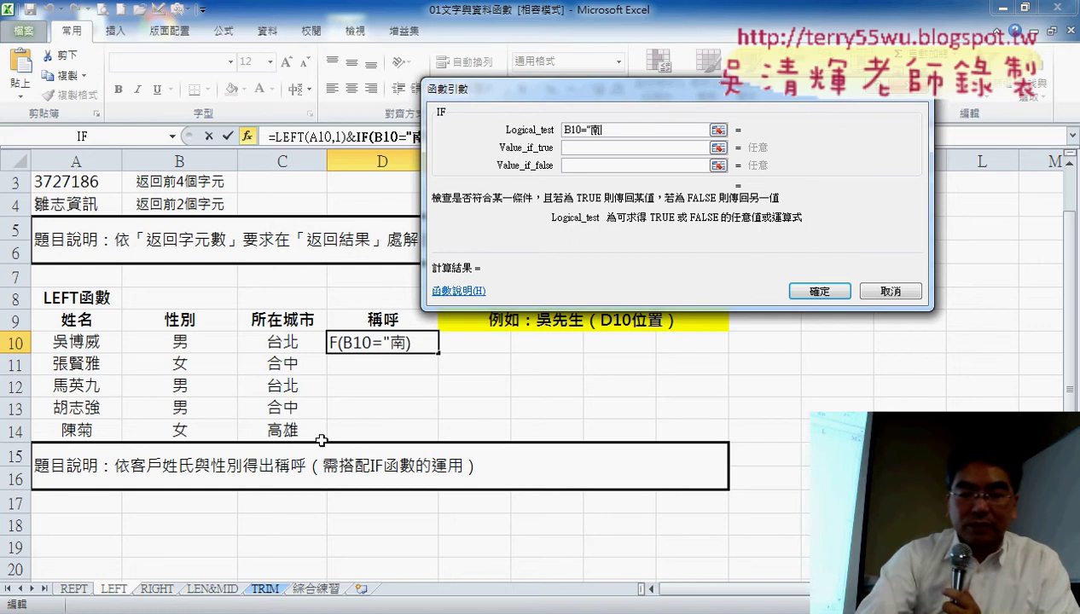
key(Down)
key(Down)
key(Down)
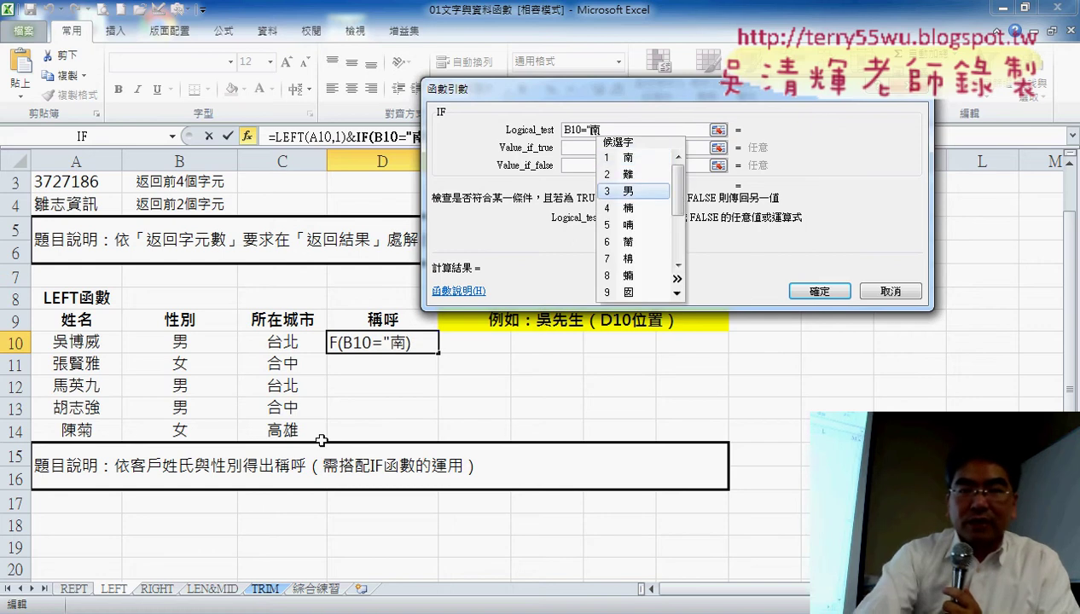
key(Return)
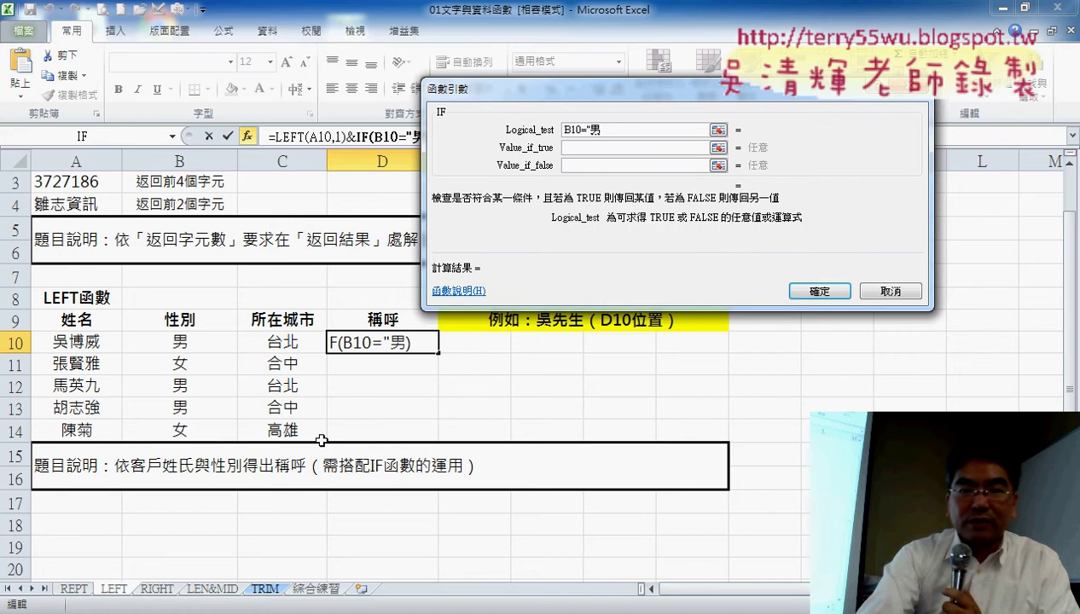
text(")
Set the IF results to "先生" when true and "小姐" when false, so D10 shows 吳先生.
key(Tab)
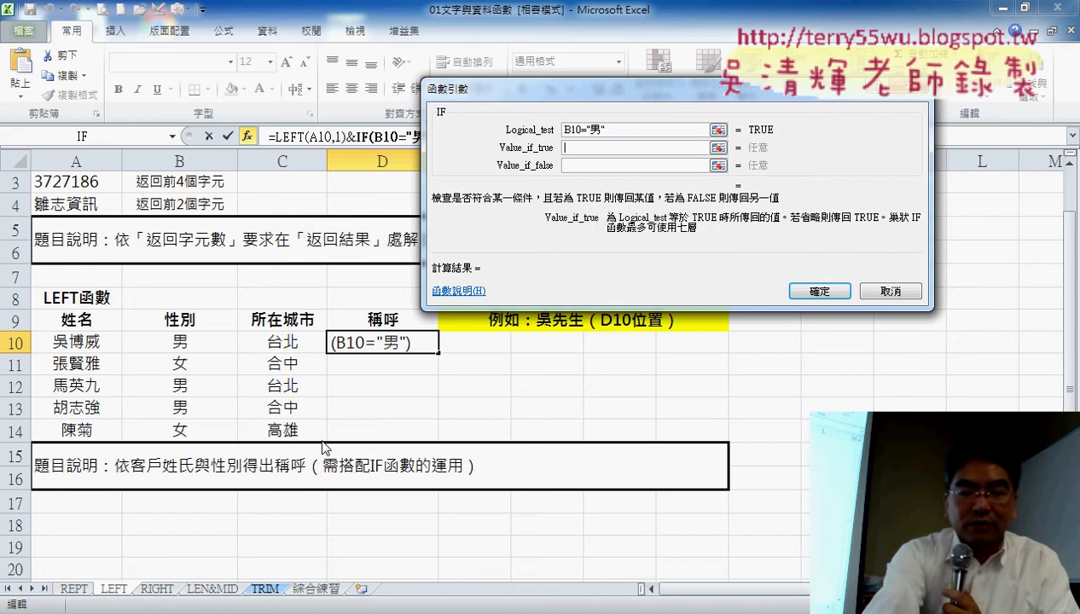
text(ㄒㄧㄢ)
key(space)
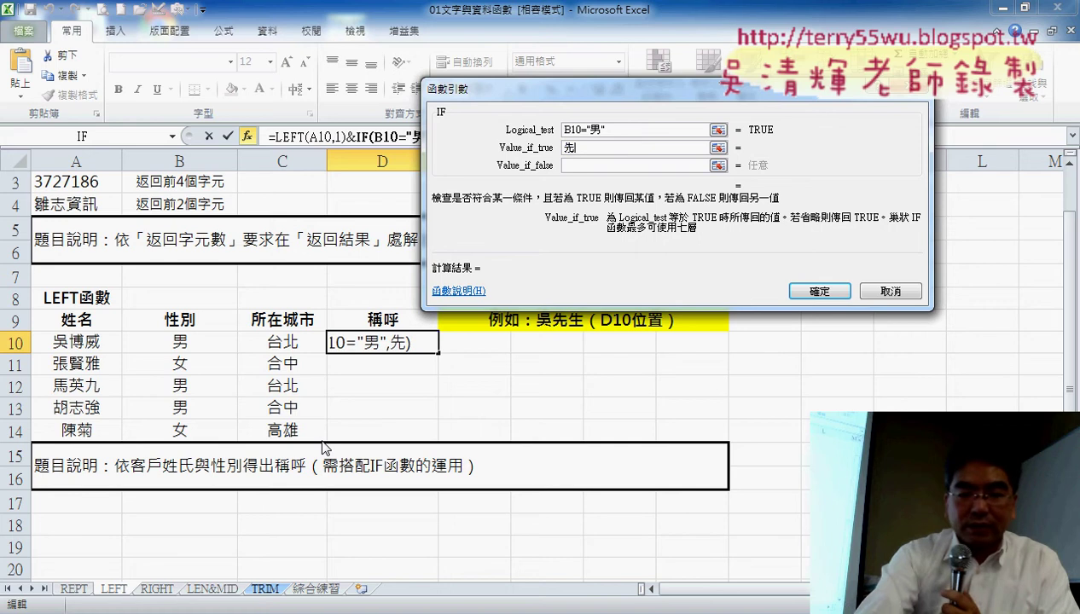
text(ㄕㄥ)
key(space)
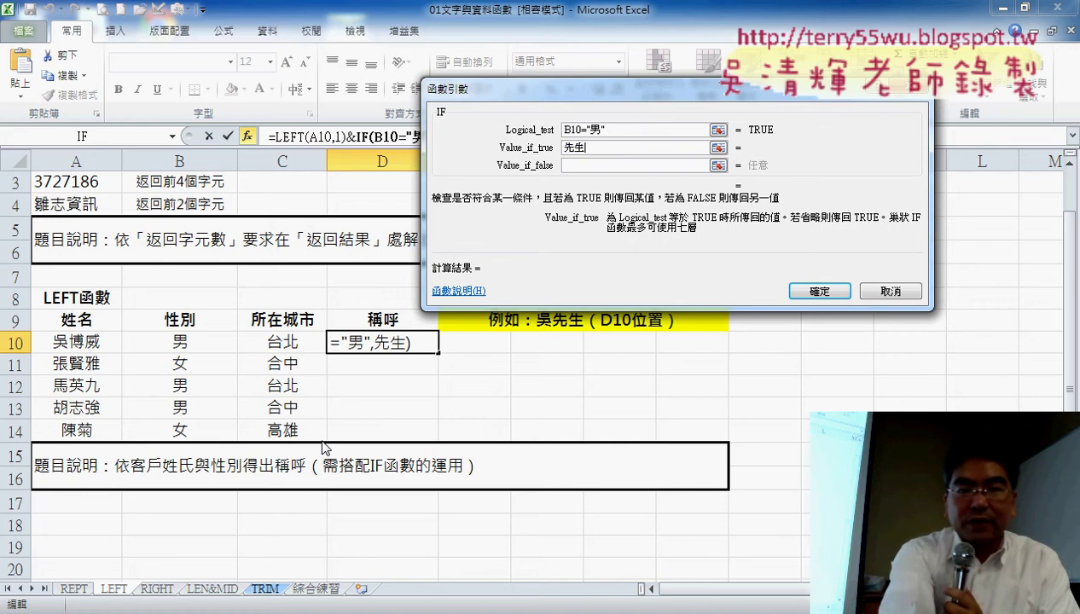
key(Tab)
text(ㄒㄧ)
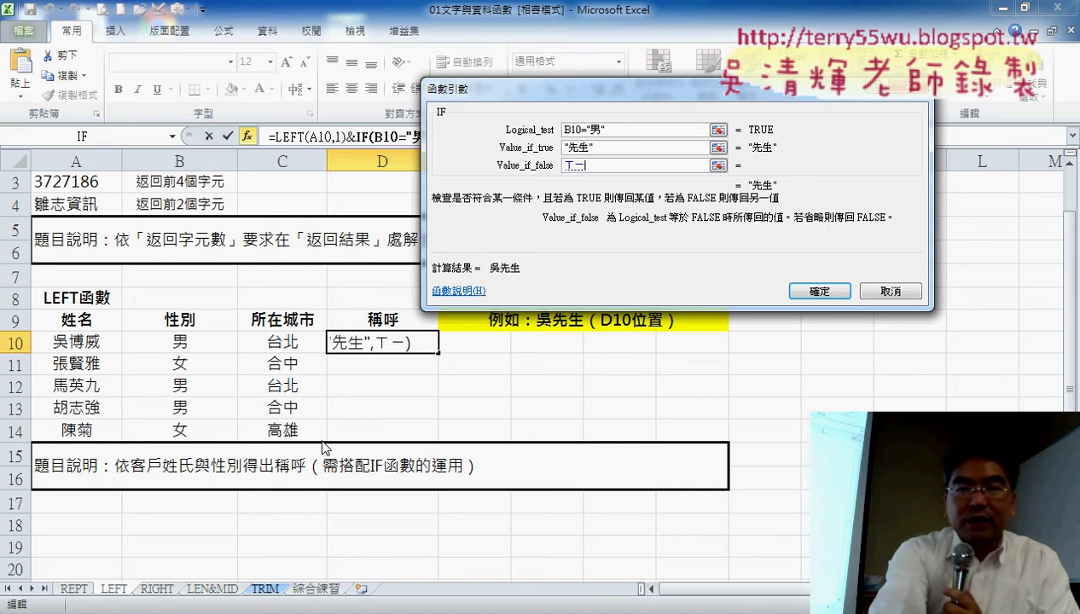
text(ㄠ3)
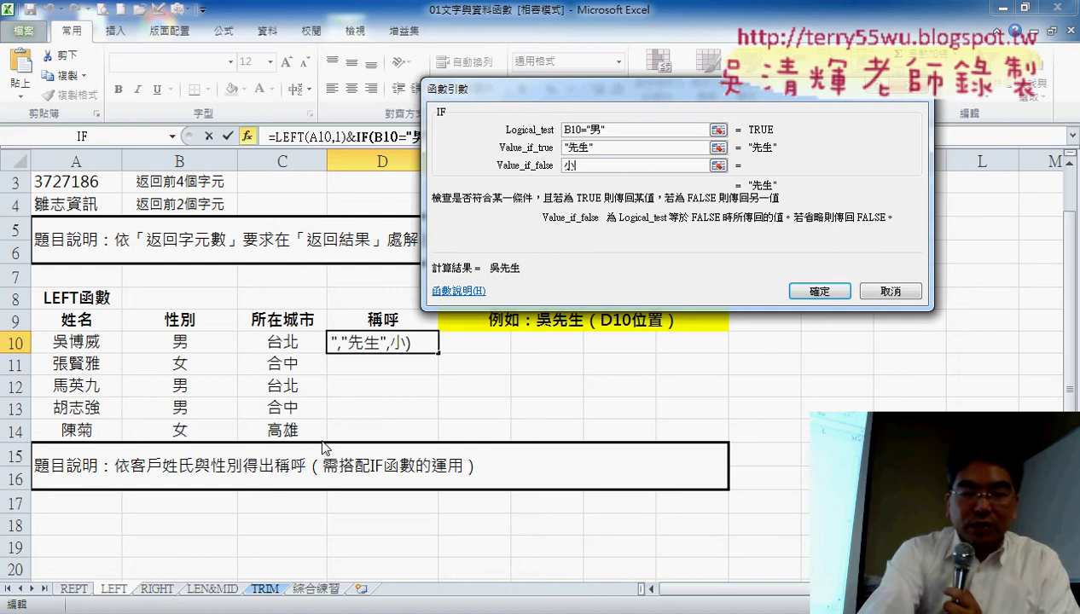
text(ㄐㄧㄝ3)
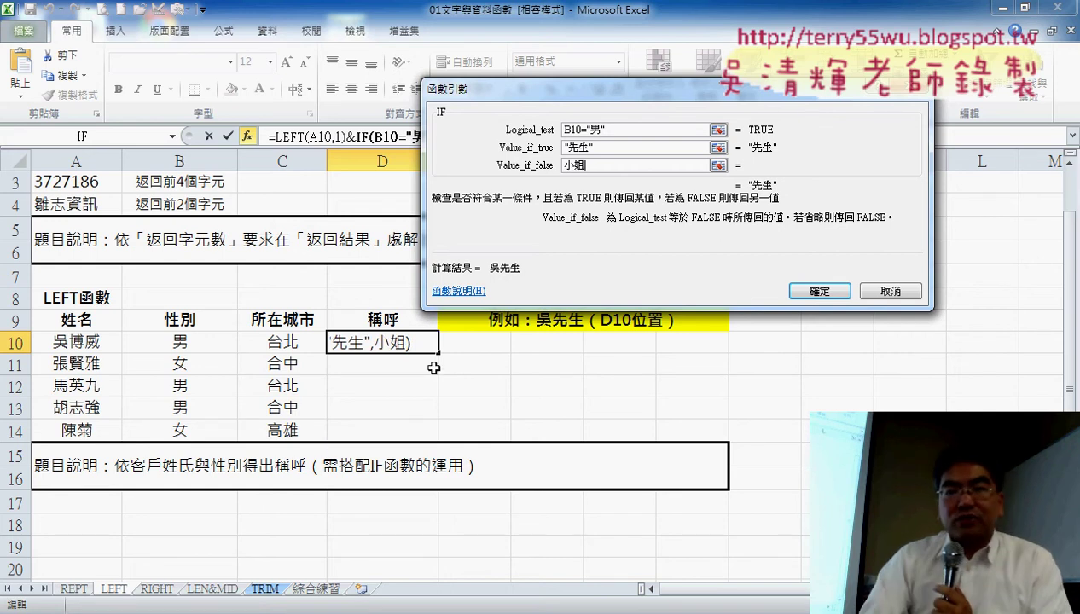
click(595, 149)
click(606, 166)
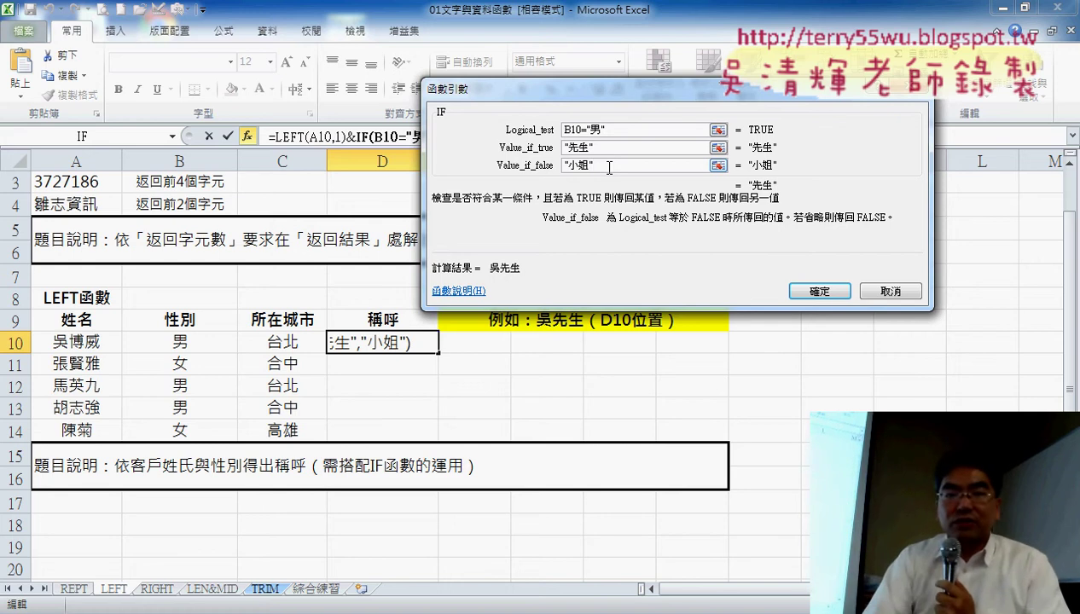
click(835, 299)
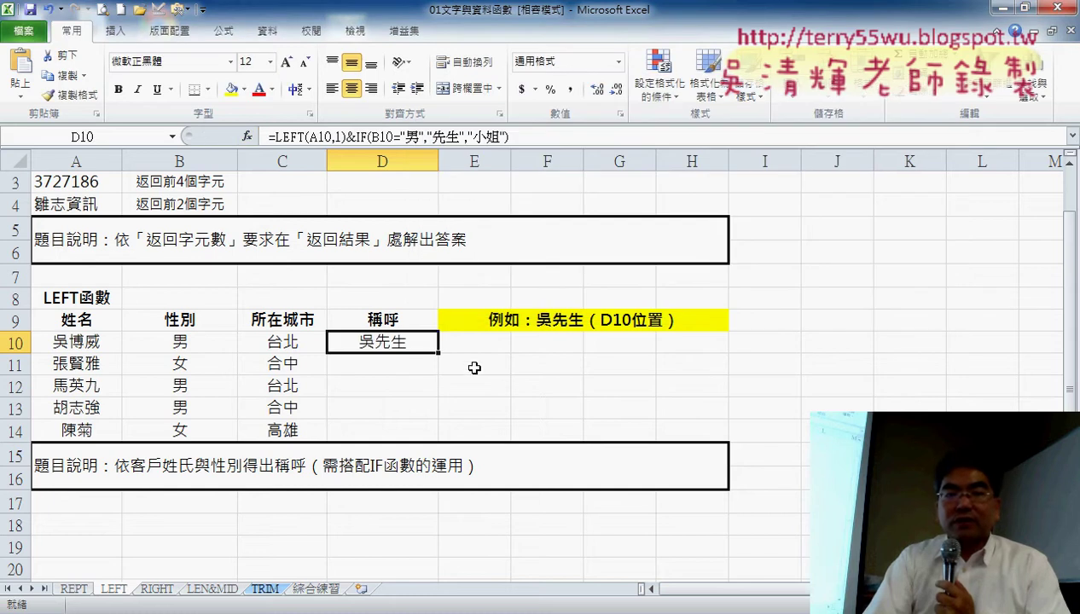
Fill D10's title formula down to D14, giving 張小姐, 馬先生, 胡先生 and 陳小姐.
drag(438, 352, 441, 434)
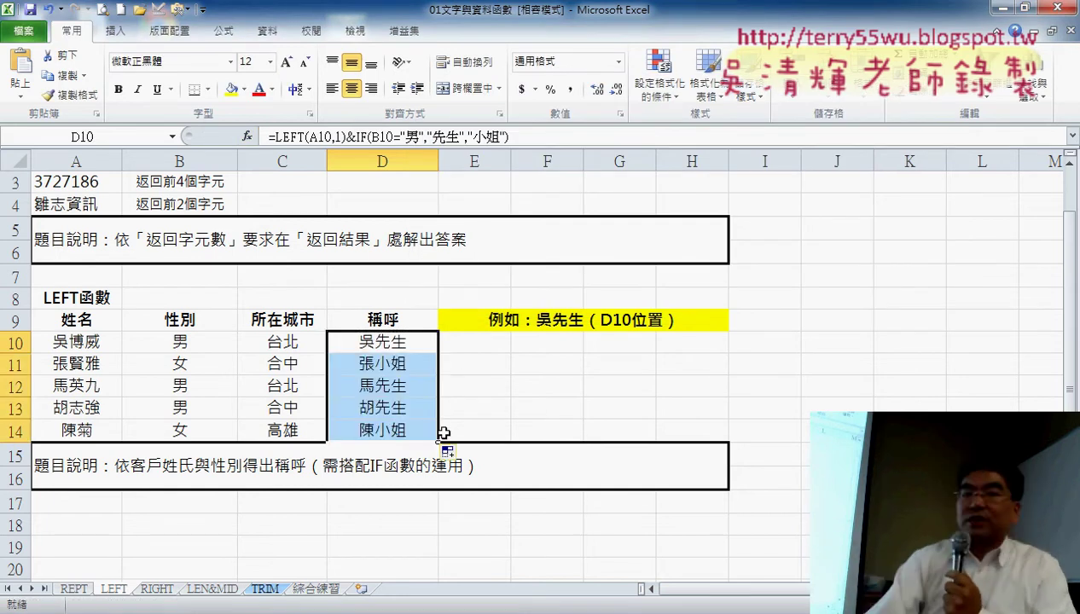
scroll(760, 355, down, 1)
scroll(768, 362, down, 1)
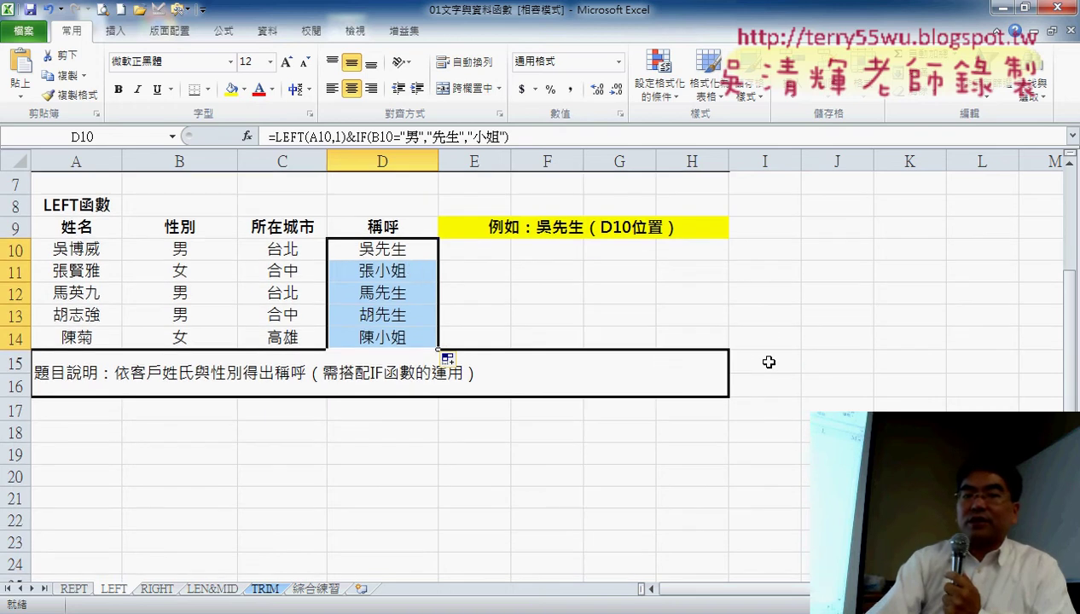
click(405, 250)
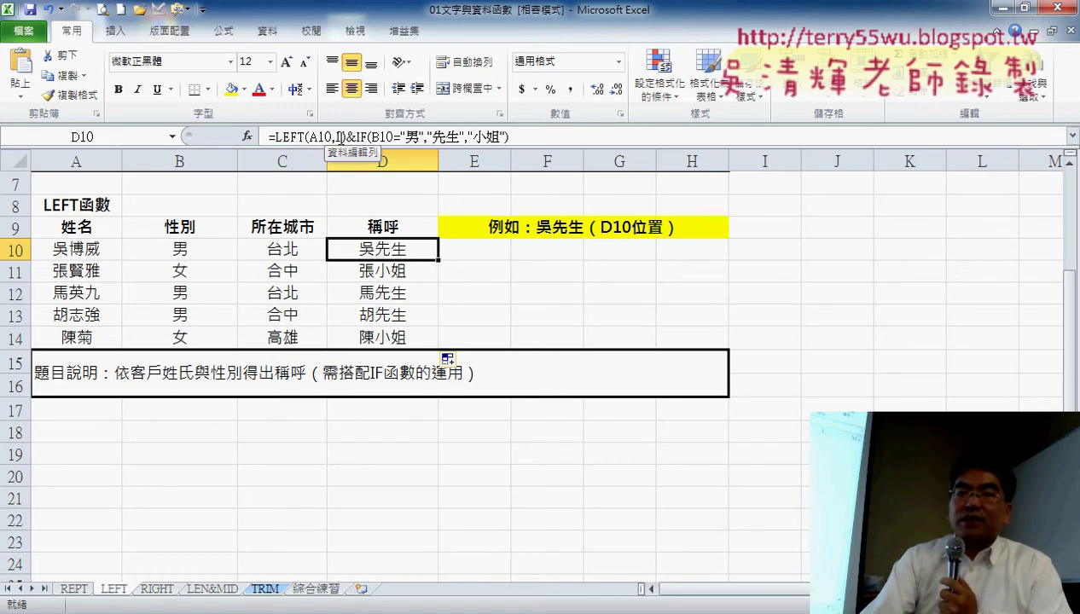
Highlight the & joining LEFT and IF in D10's formula, then switch to the LEN與MID函數 slide.
drag(345, 135, 355, 135)
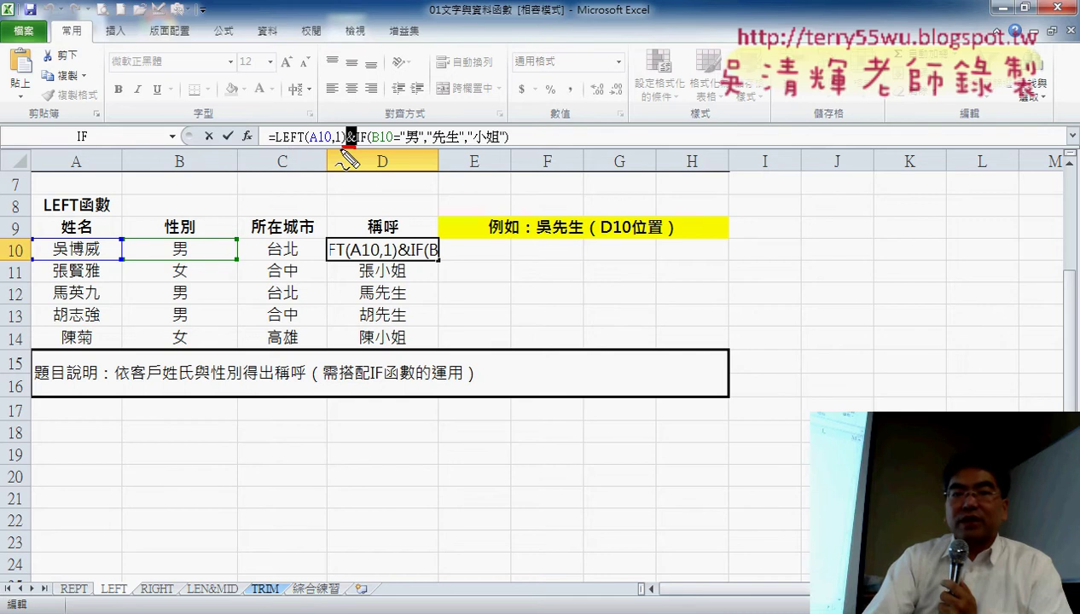
drag(347, 147, 356, 147)
mouse_move(448, 83)
mouse_down()
mouse_move(375, 122)
mouse_move(370, 114)
mouse_up()
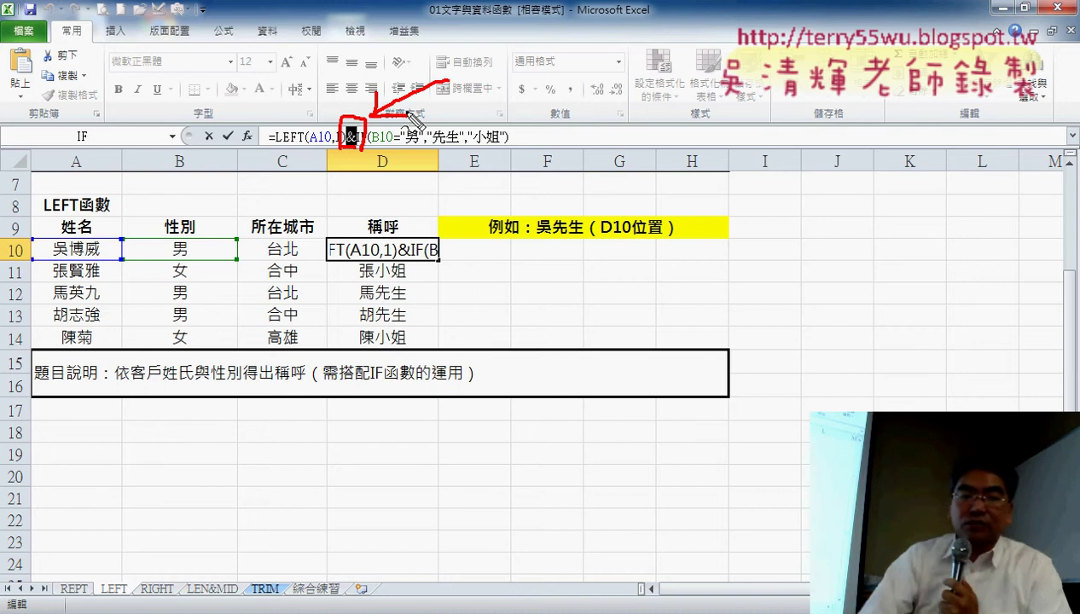
key(Escape)
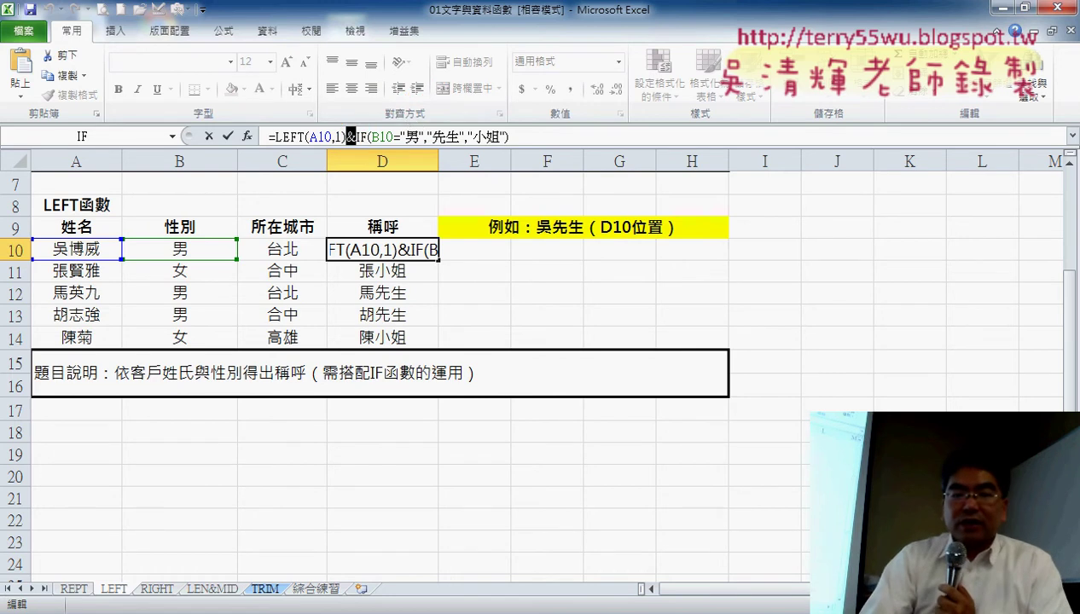
click(332, 529)
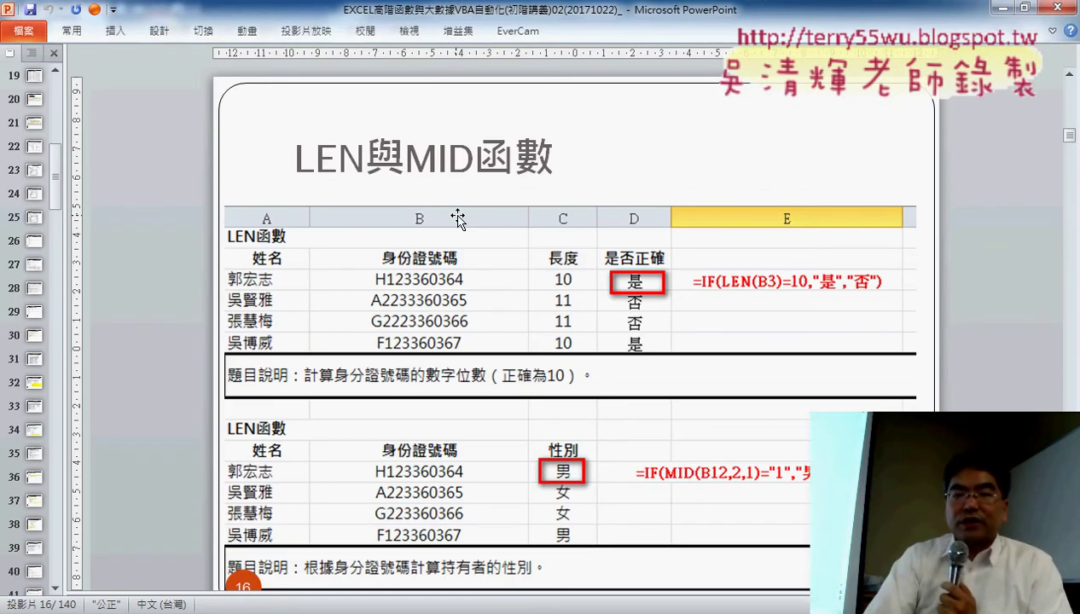
Minimize PowerPoint to return to Excel's 綜合練習 sheet.
scroll(462, 220, down, 1)
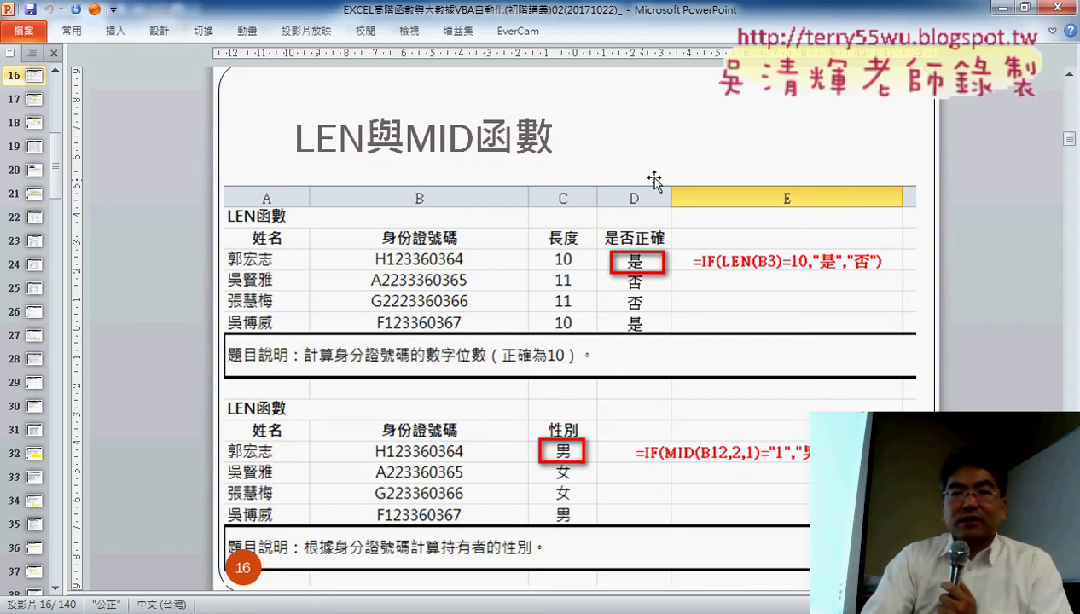
click(1001, 9)
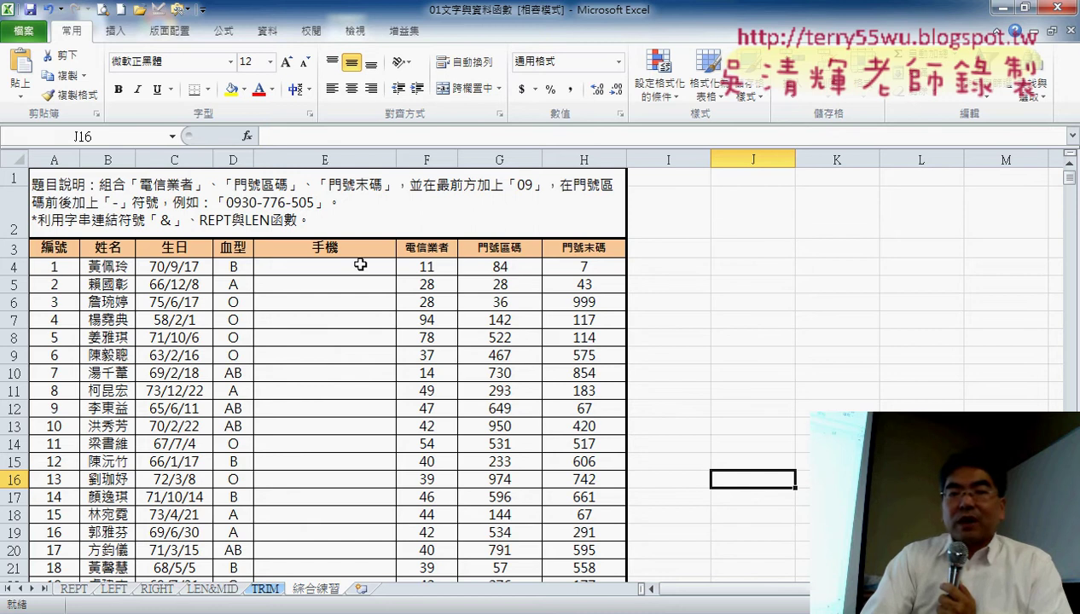
Enter ="09"&F4&"-" in E4 so it shows 0911-.
click(360, 265)
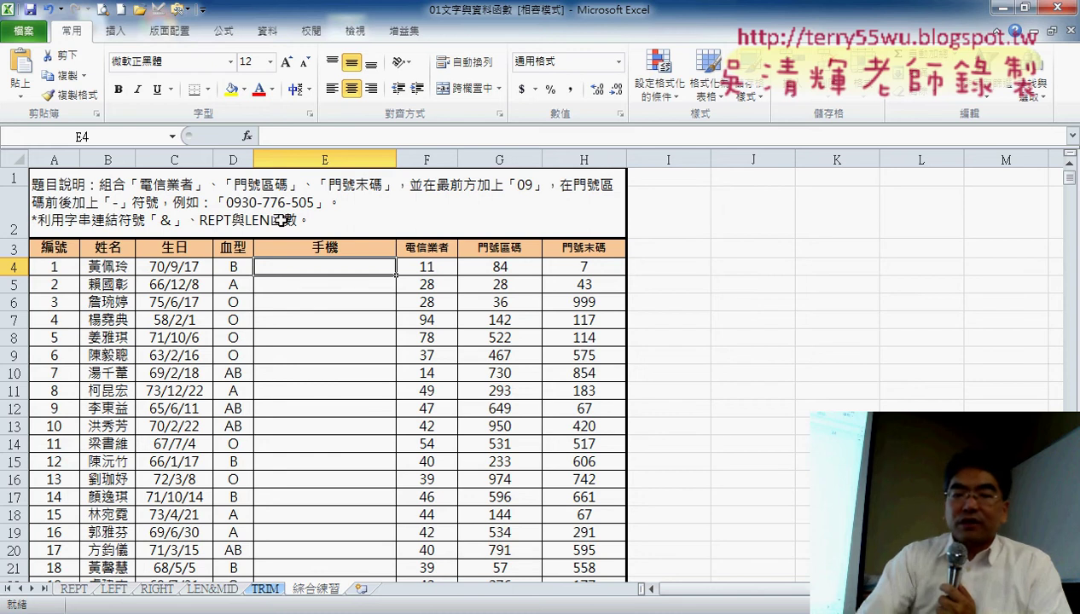
click(272, 137)
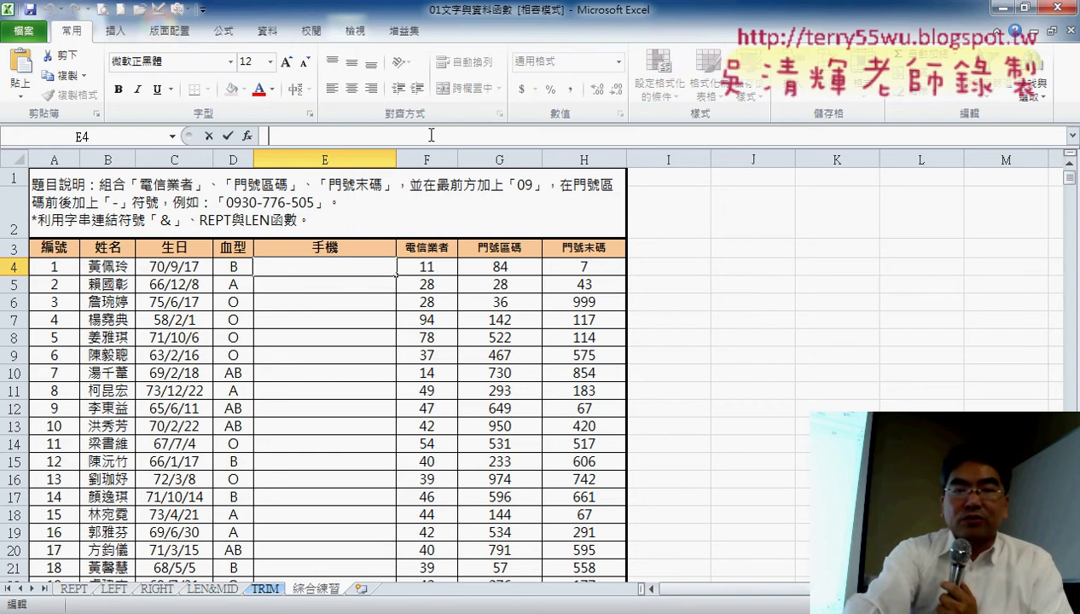
text(ㄦ)
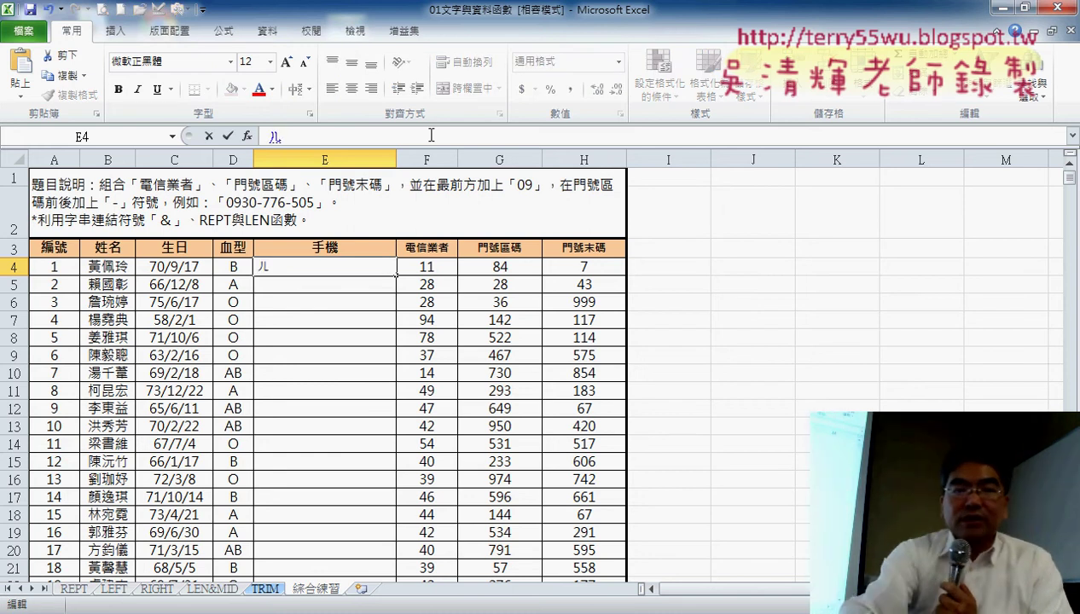
key(BackSpace)
text(=)
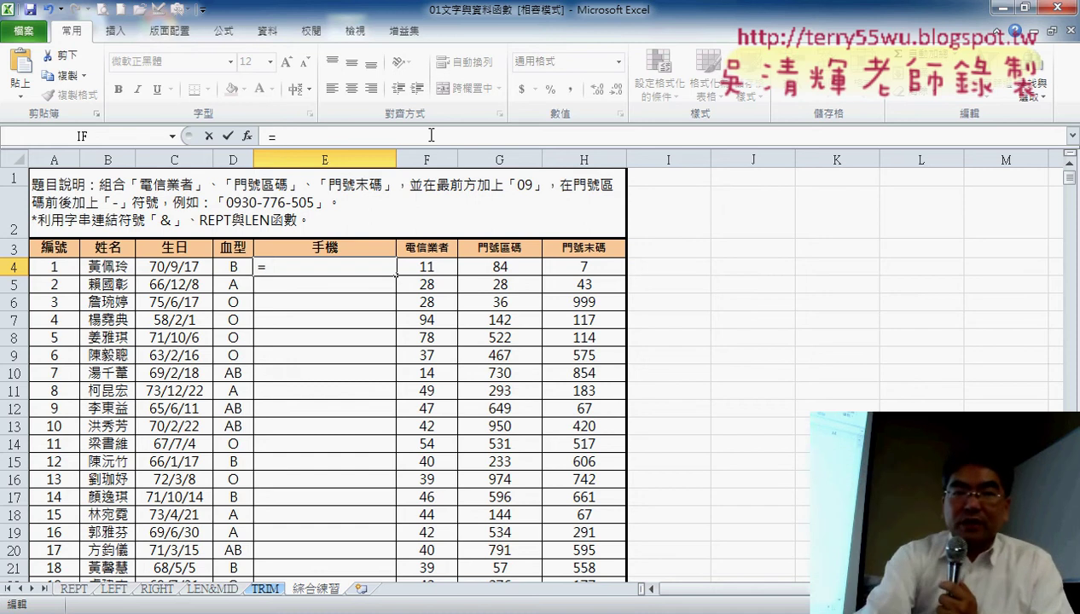
text("09)
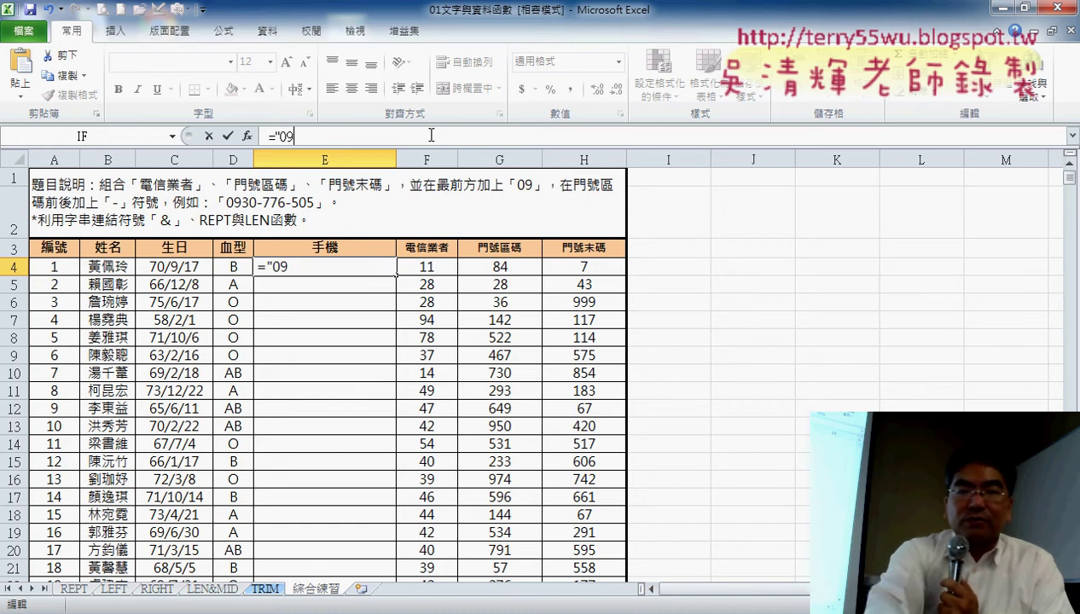
text(&)
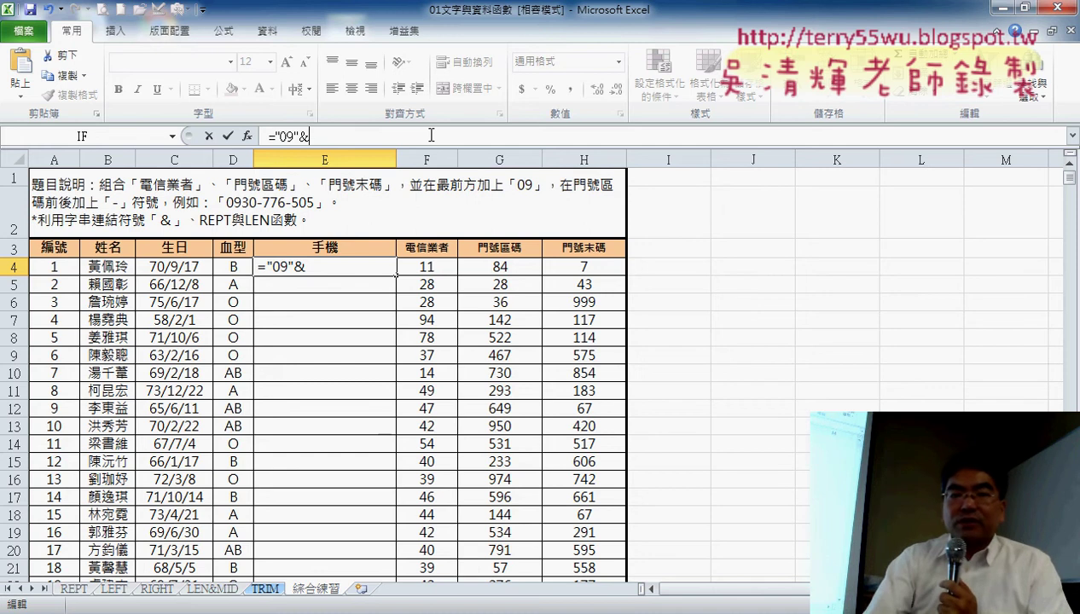
click(433, 268)
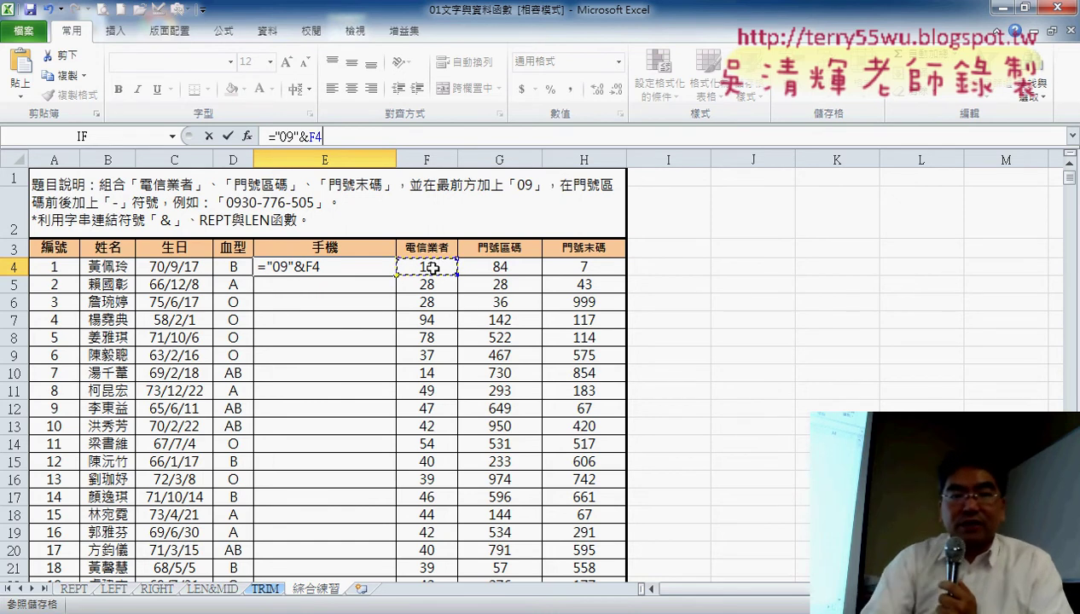
text(&)
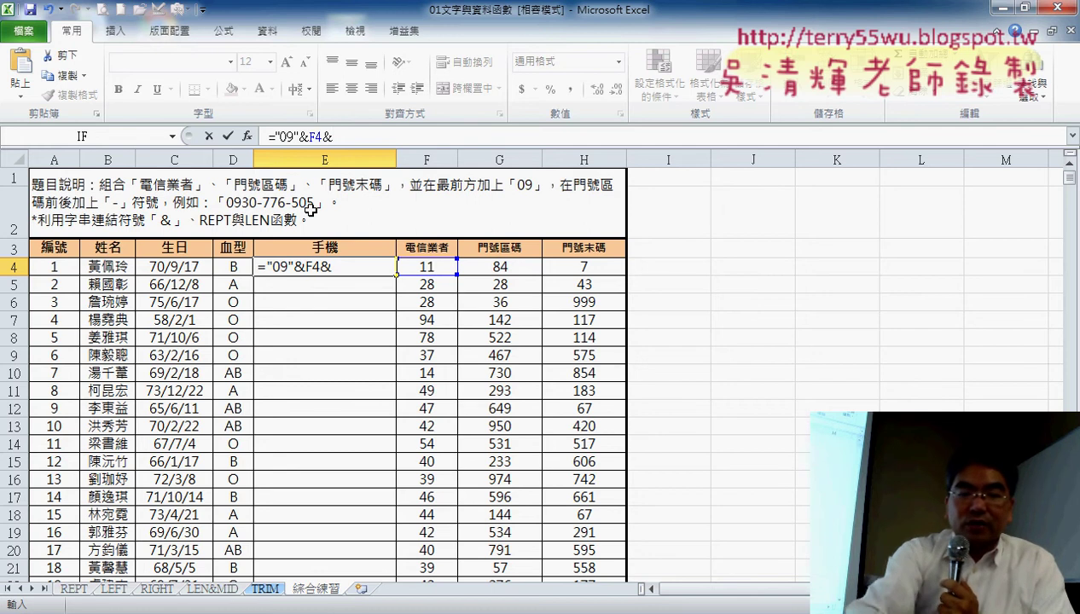
text(")
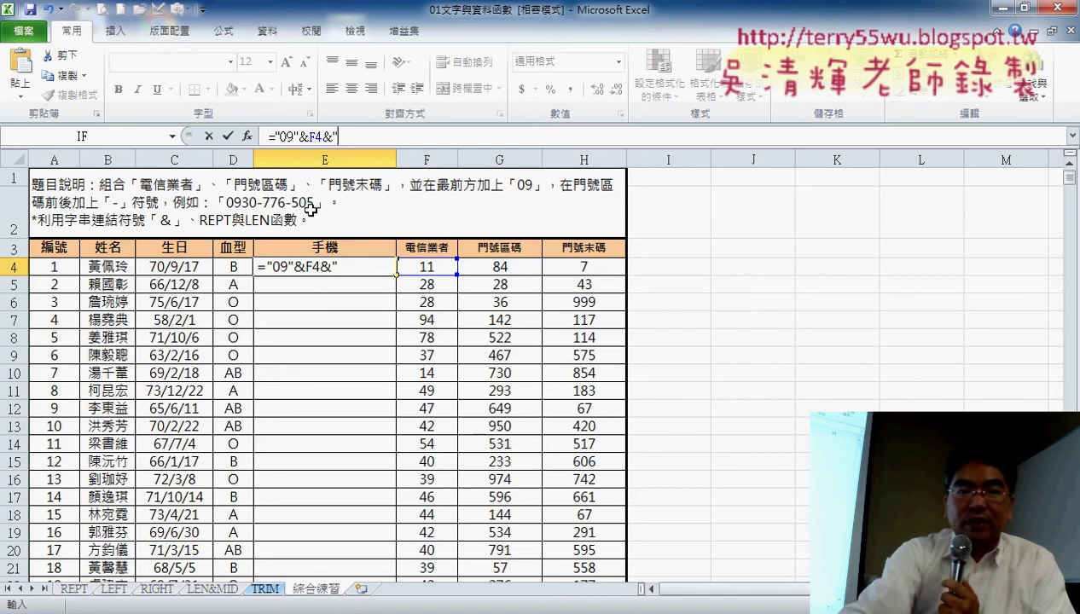
text(-)
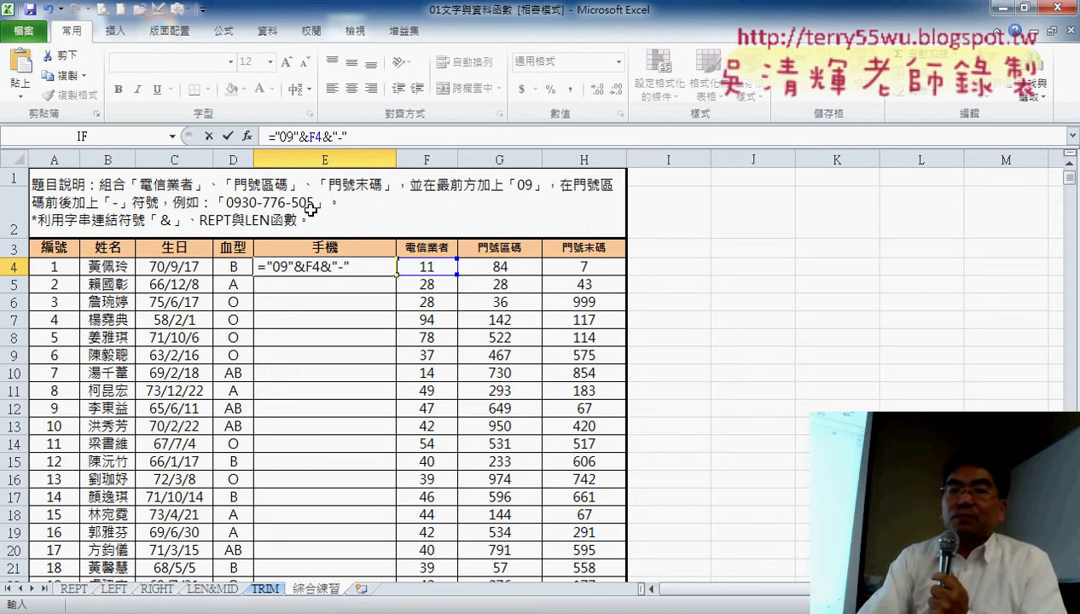
click(227, 137)
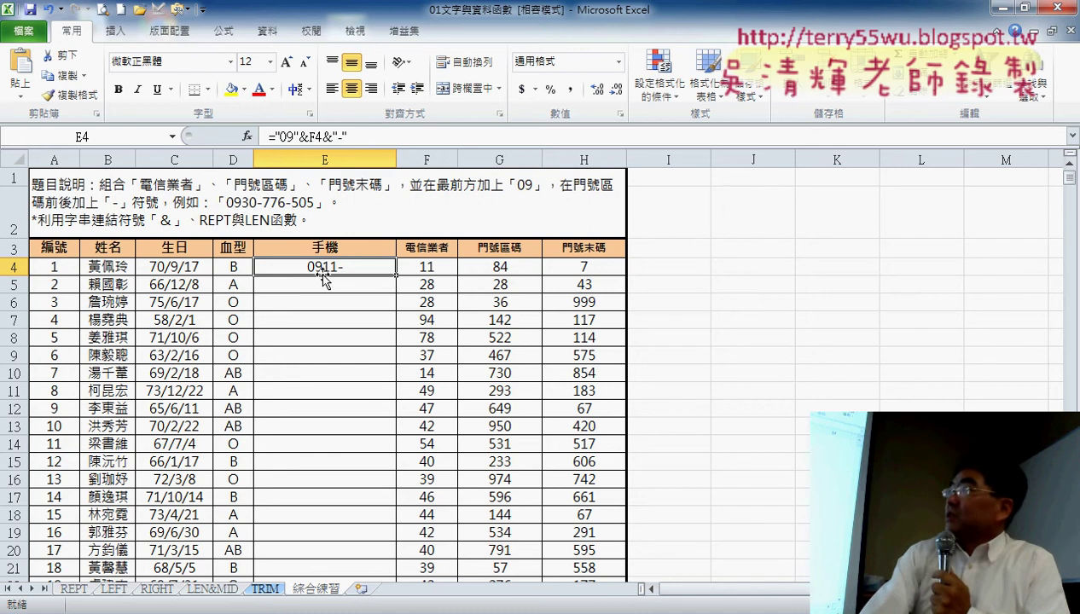
Append another & after the dash, making E4's formula ="09"&F4&"-"&.
click(412, 138)
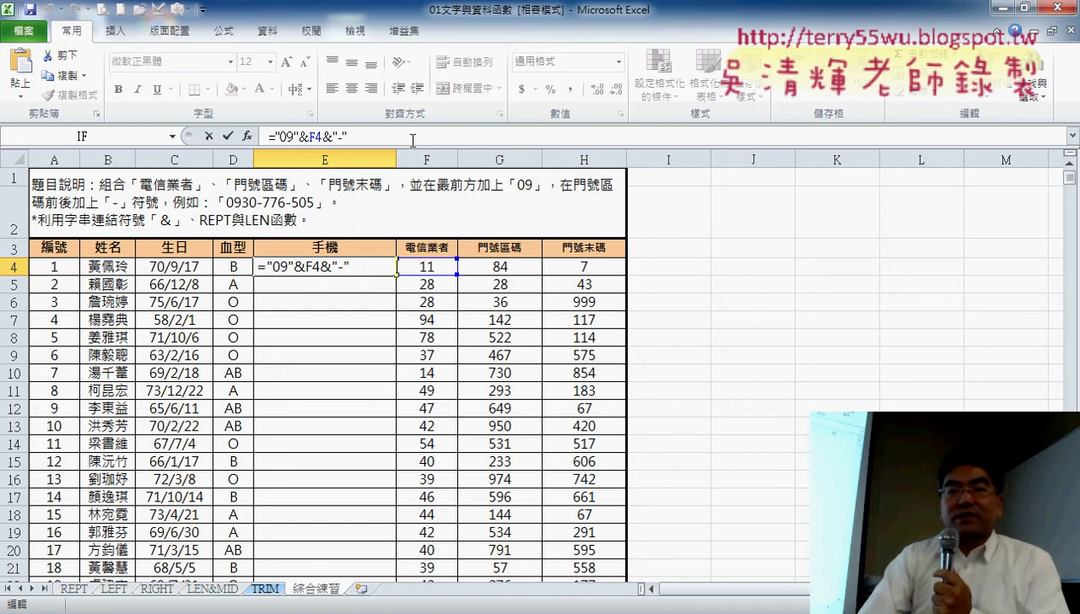
text(&)
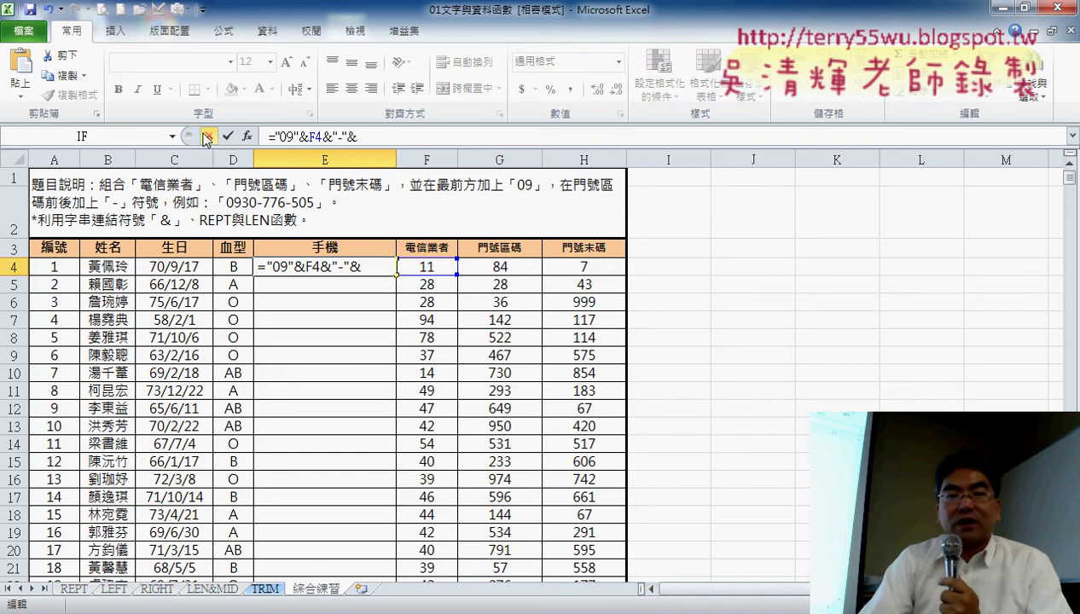
Append REPT("0",3-LEN(G4)) to E4's formula to zero-pad the number, showing 0911-0.
click(172, 136)
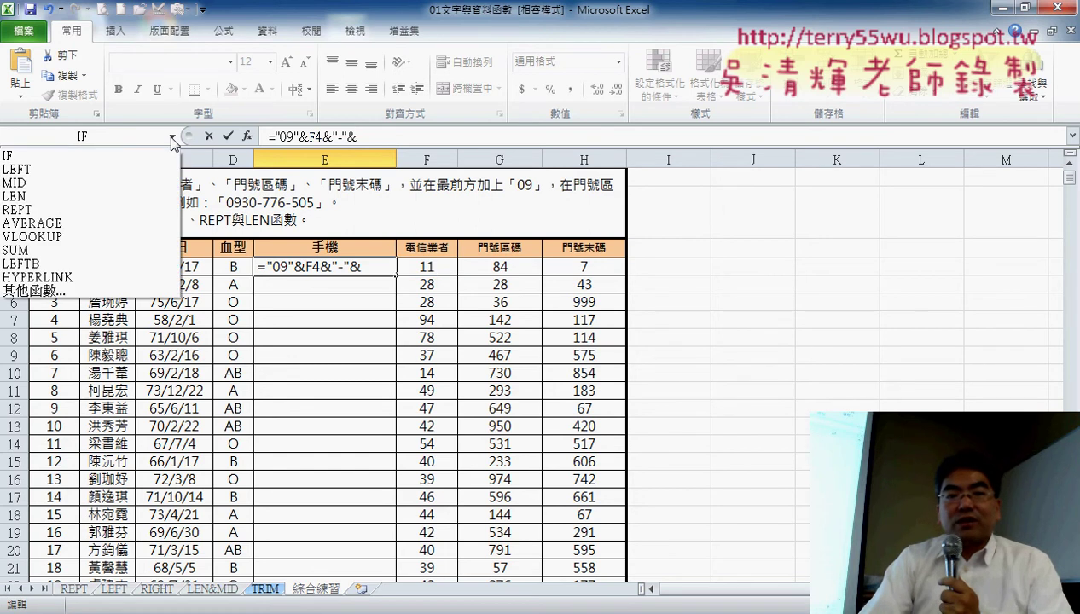
click(143, 220)
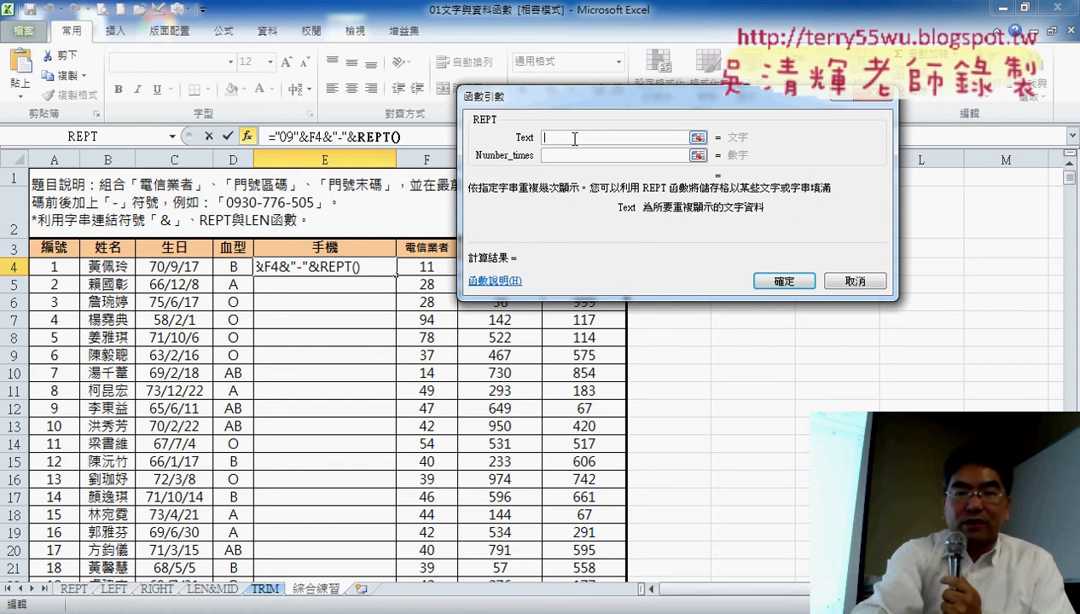
text("0)
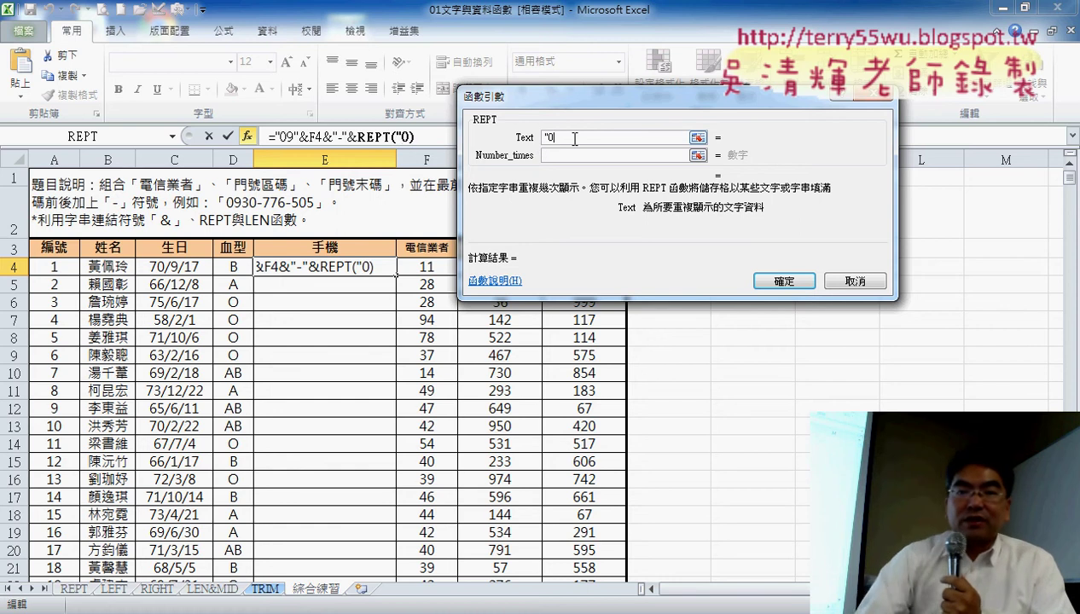
text(")
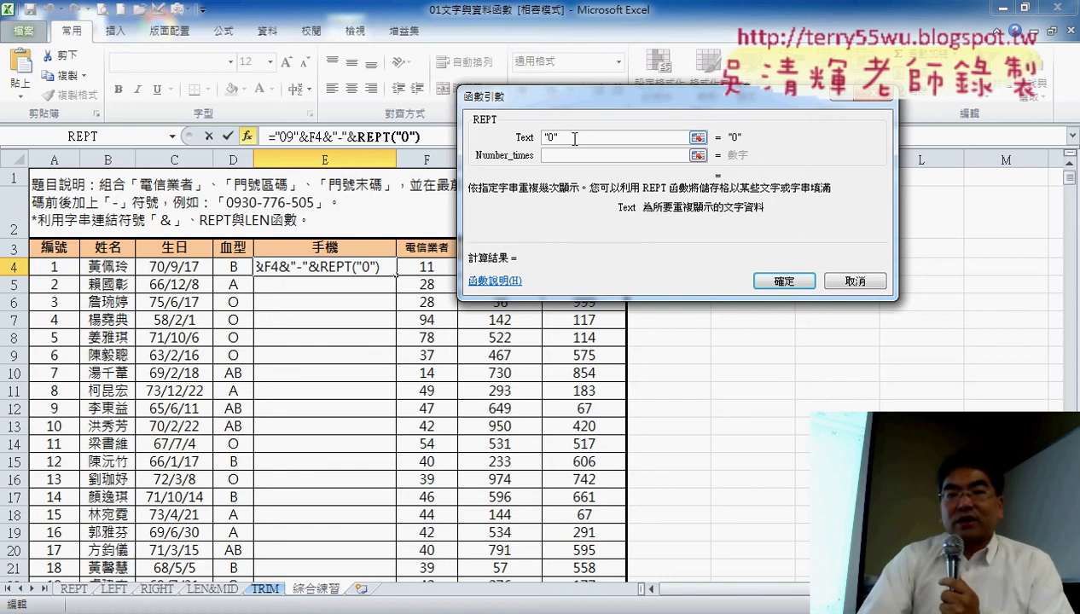
drag(579, 138, 528, 144)
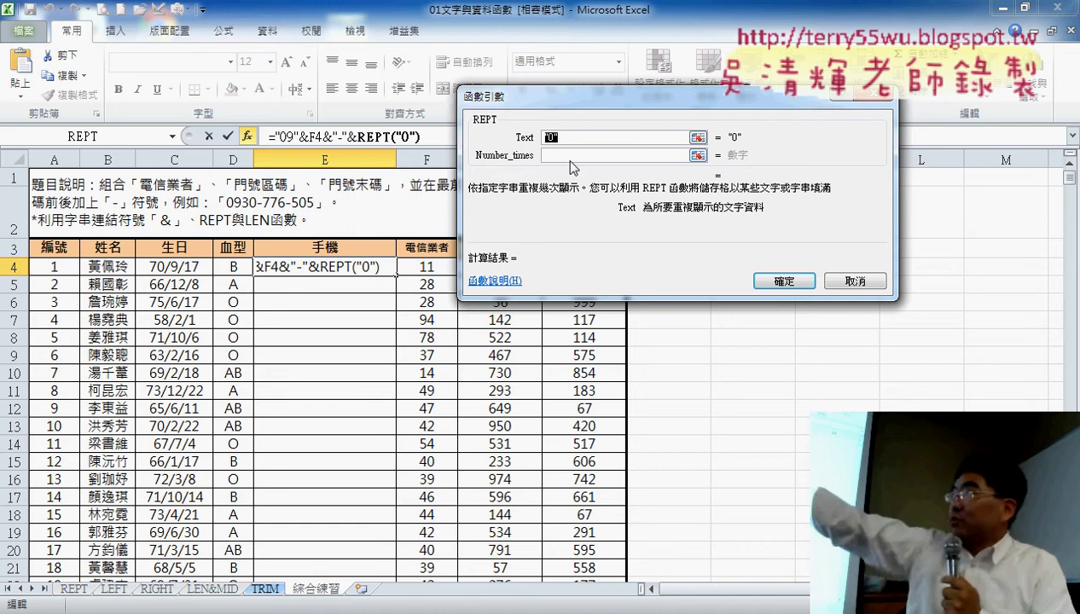
click(569, 154)
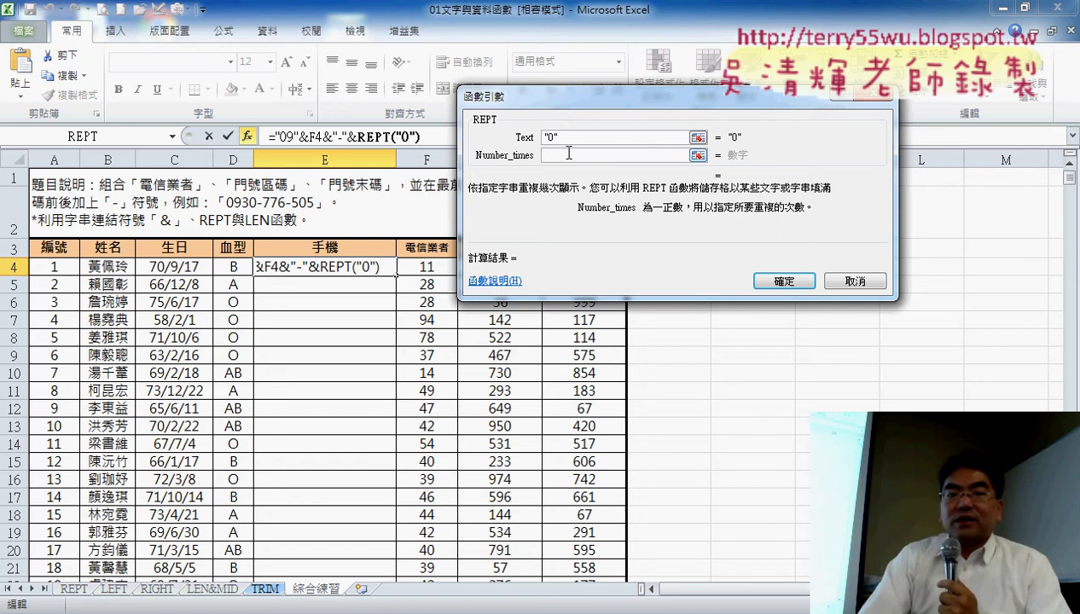
drag(604, 105, 458, 303)
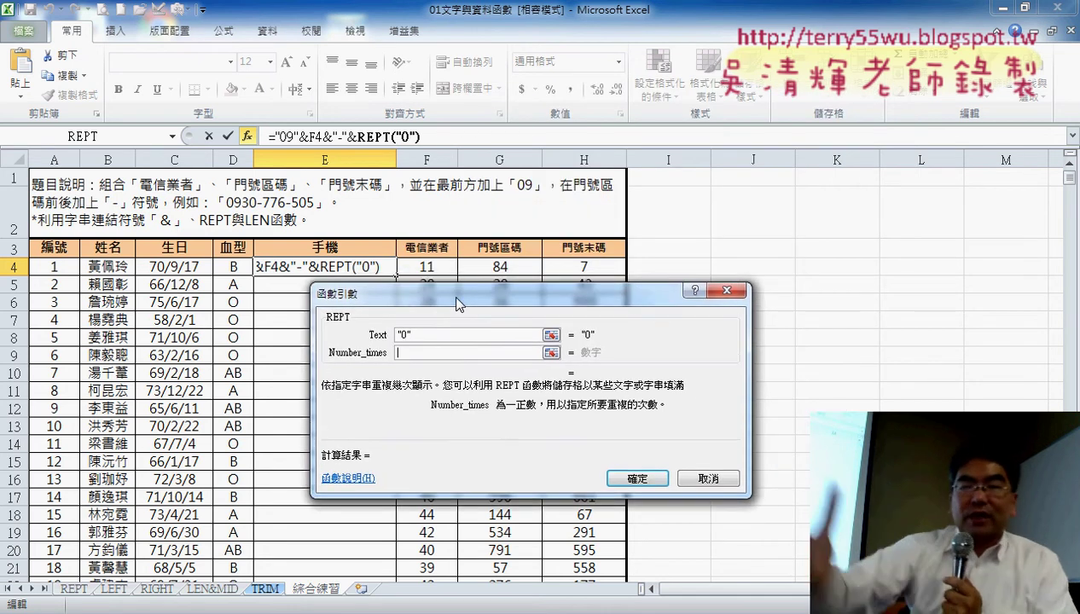
text(3)
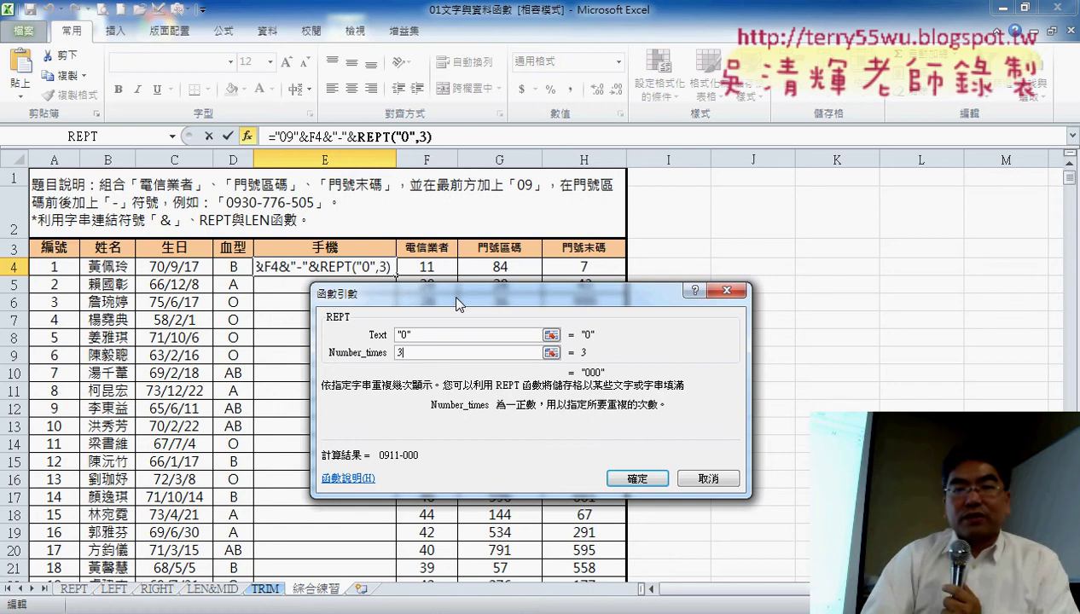
text(-)
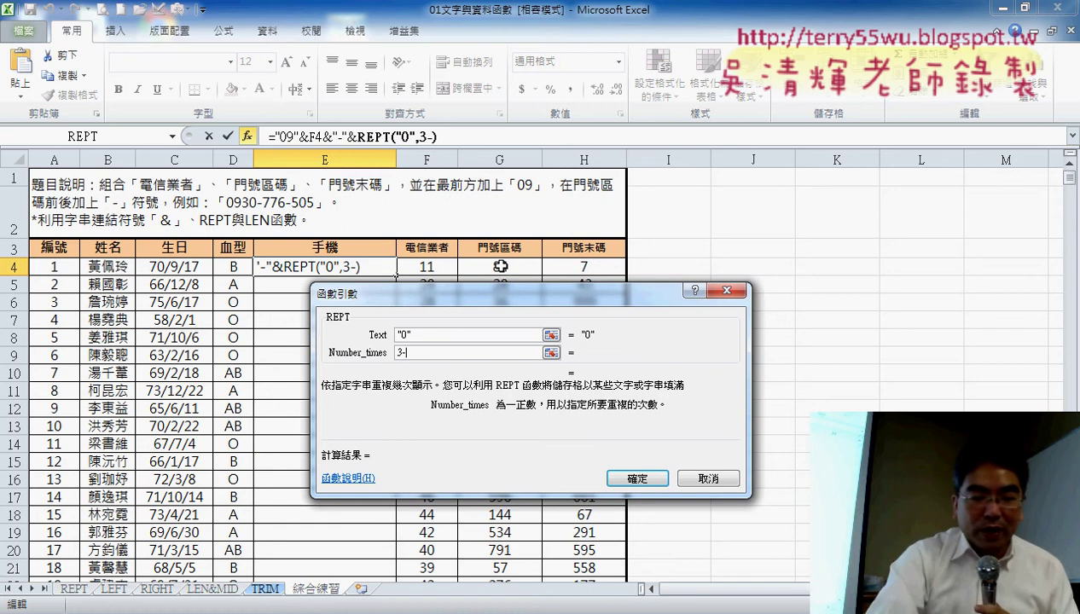
text(le)
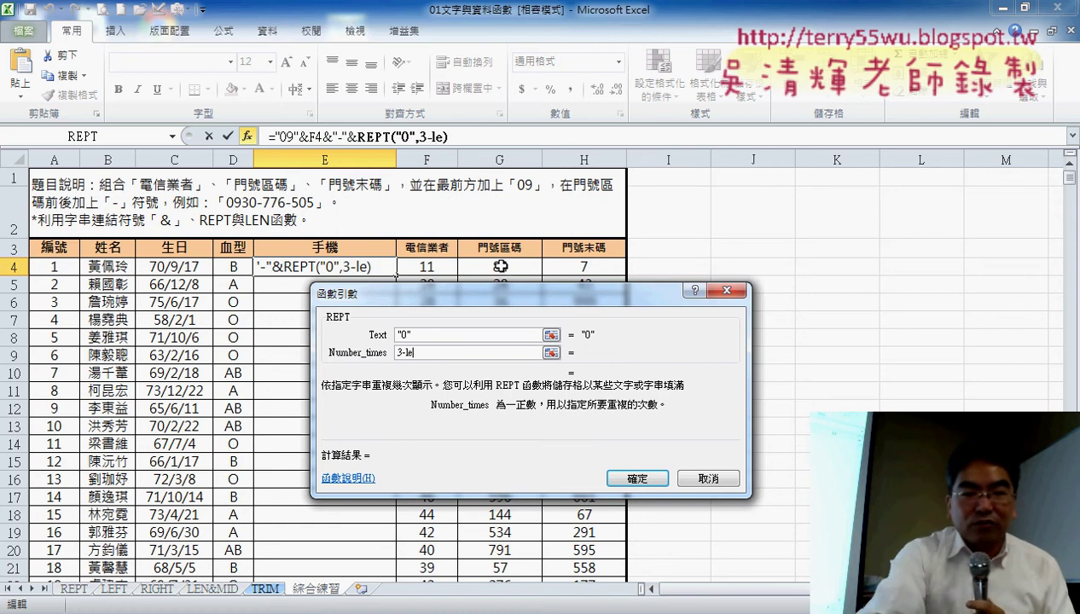
text(n)
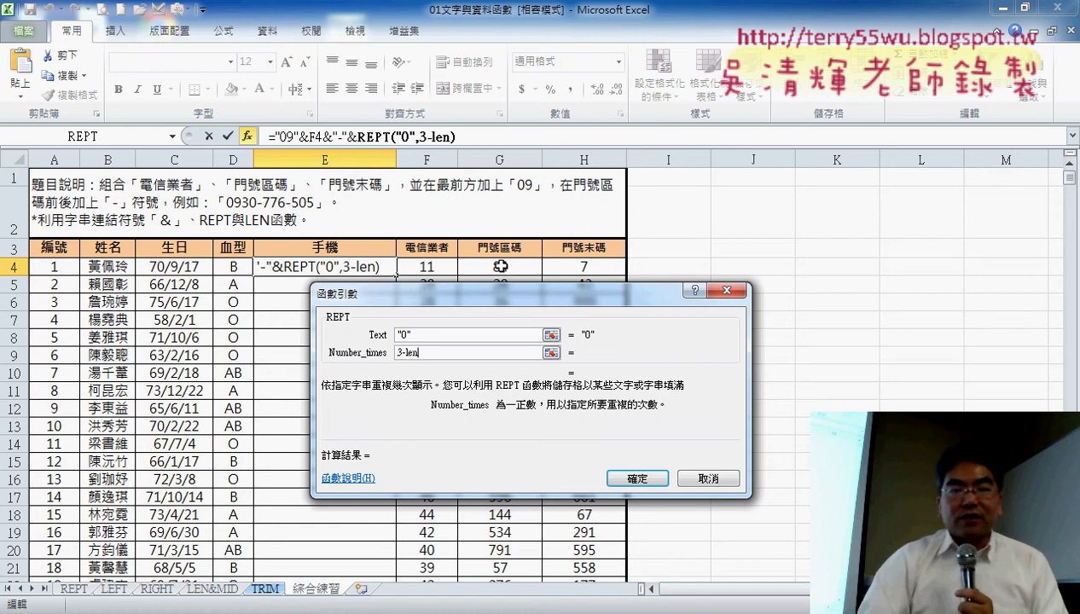
text(()
click(500, 266)
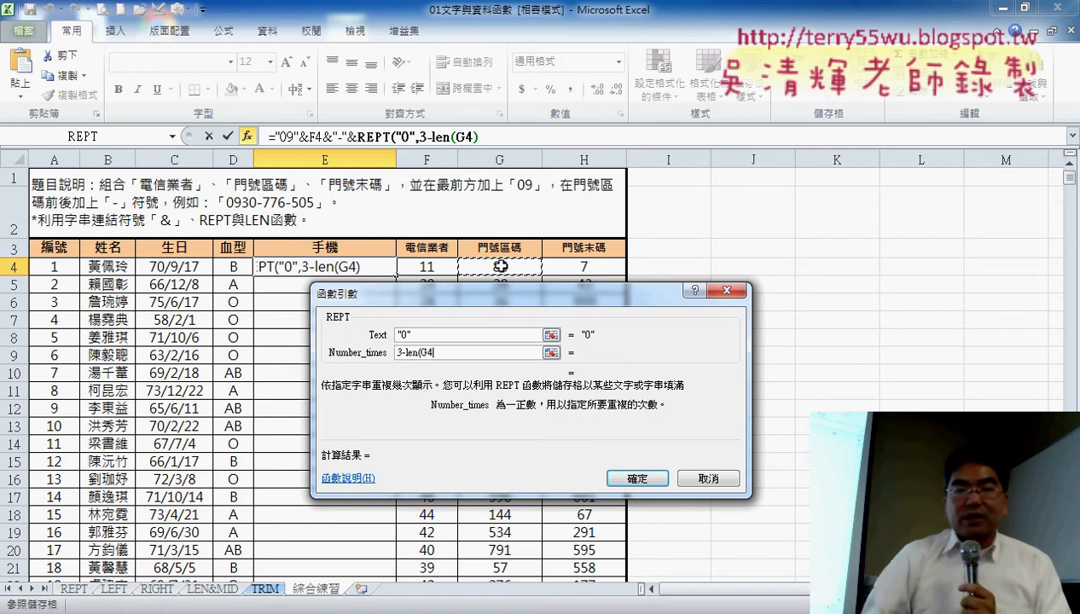
text())
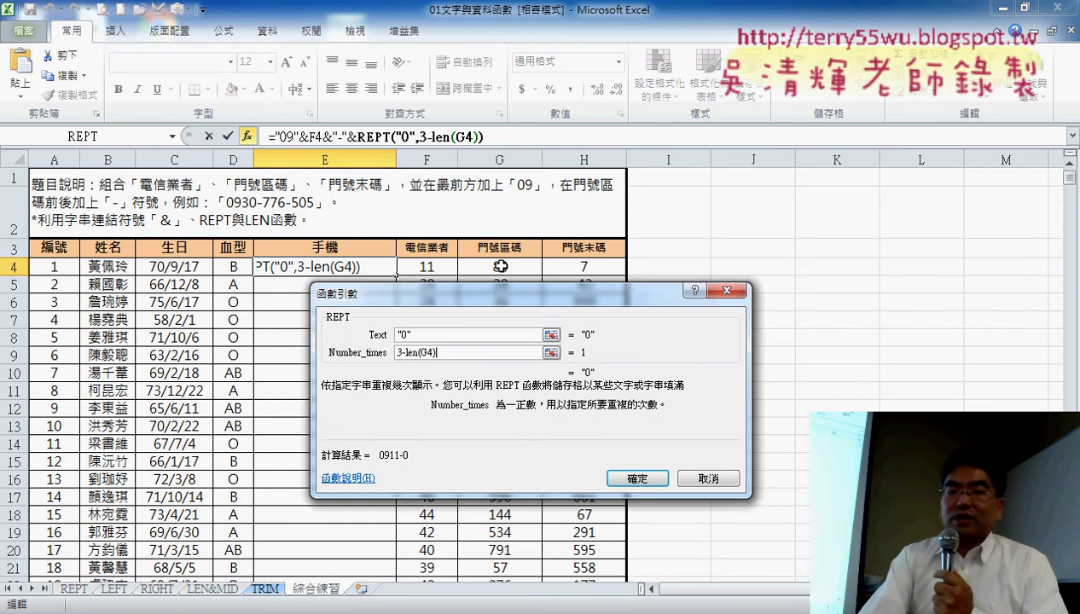
Append &G4 to the E4 formula so the cell displays 0911-084.
click(637, 478)
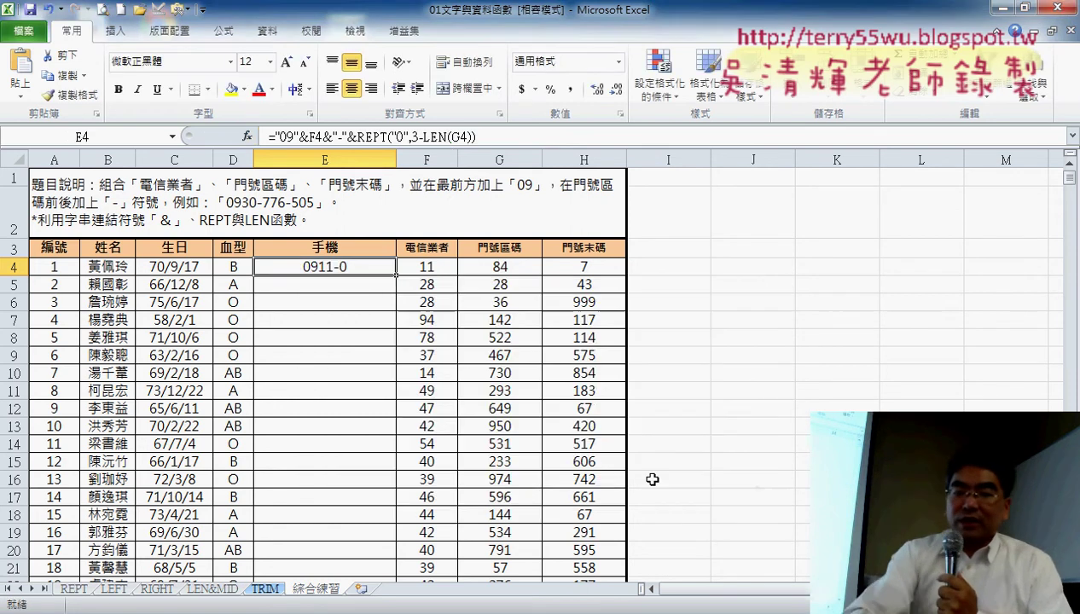
click(512, 134)
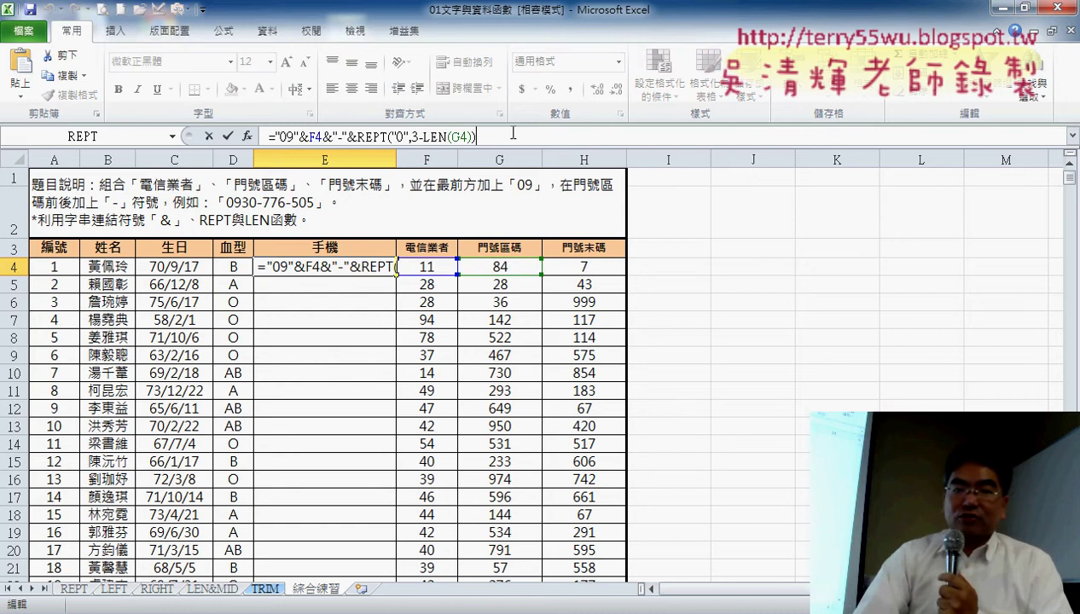
text(&)
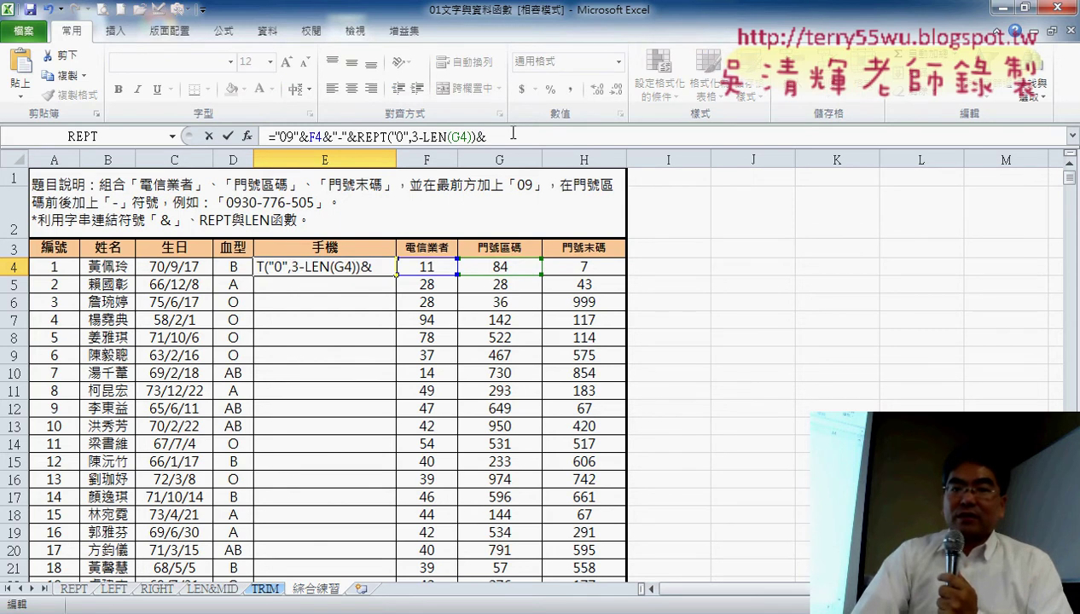
click(495, 266)
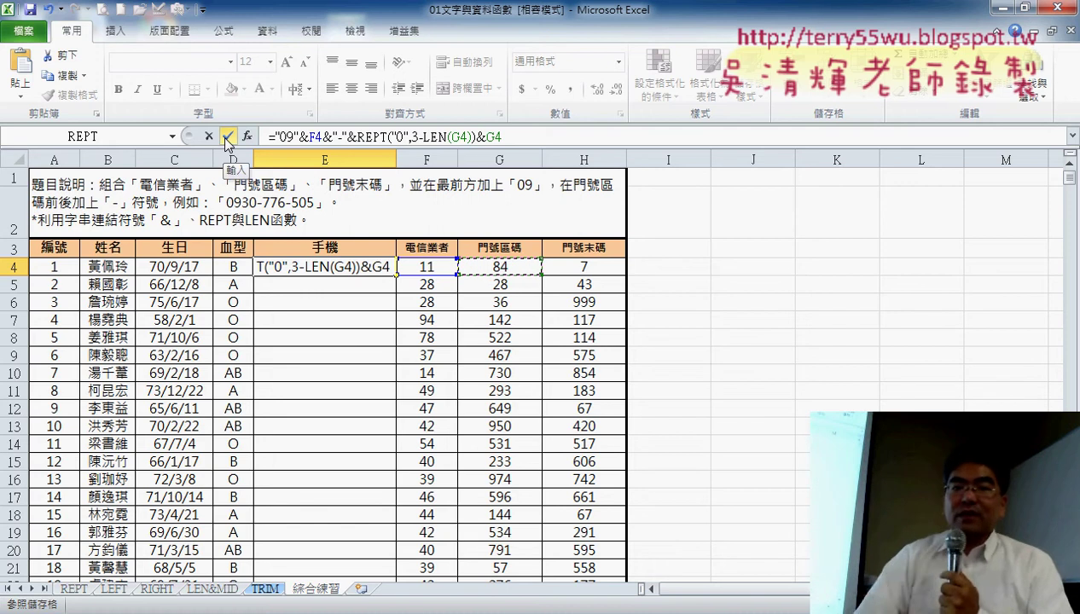
click(227, 137)
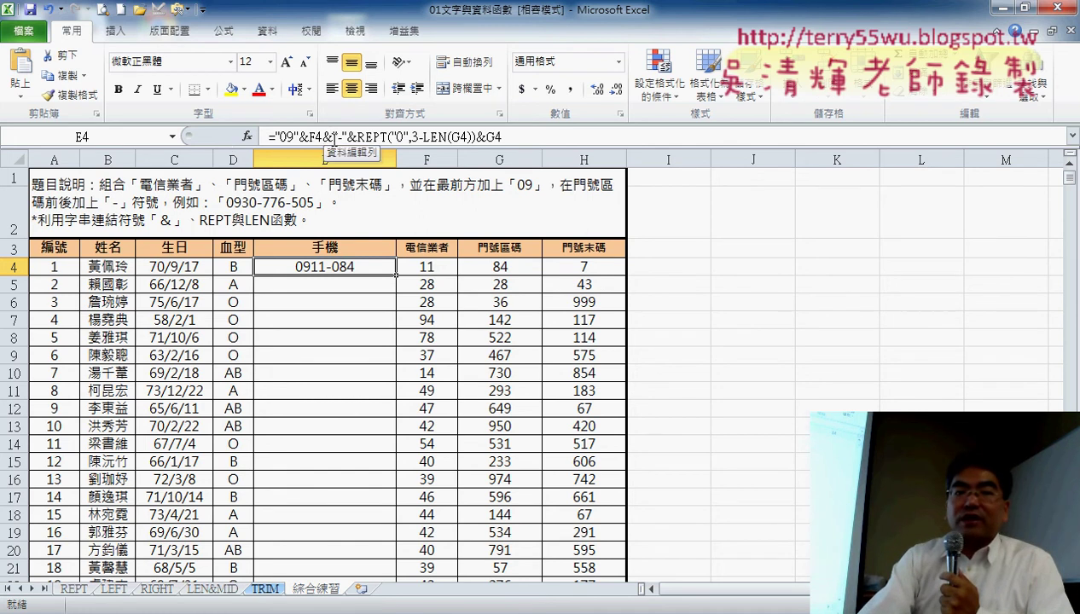
drag(323, 137, 522, 140)
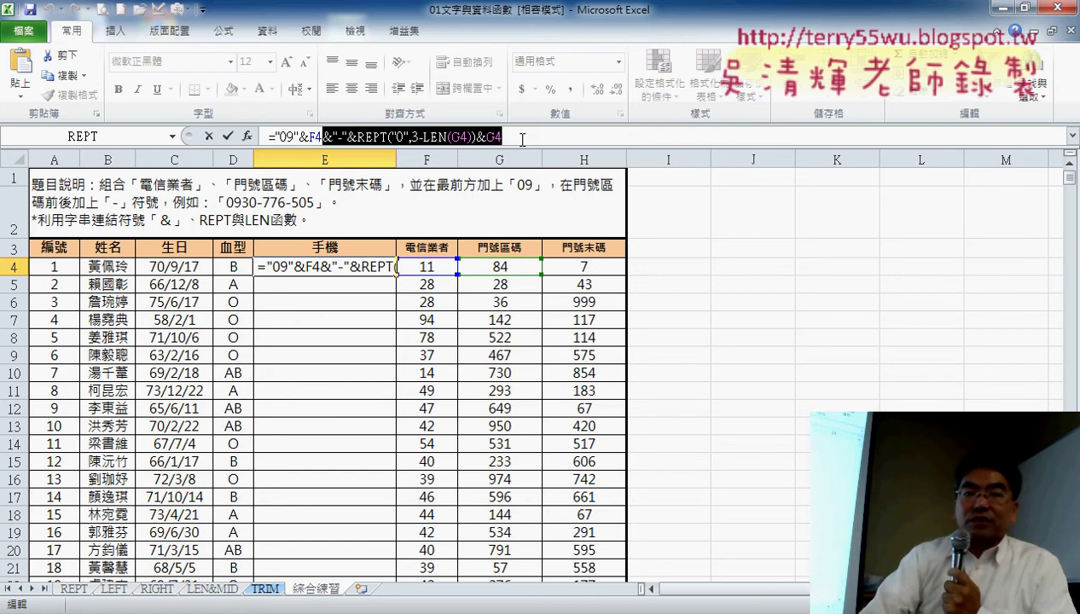
click(228, 137)
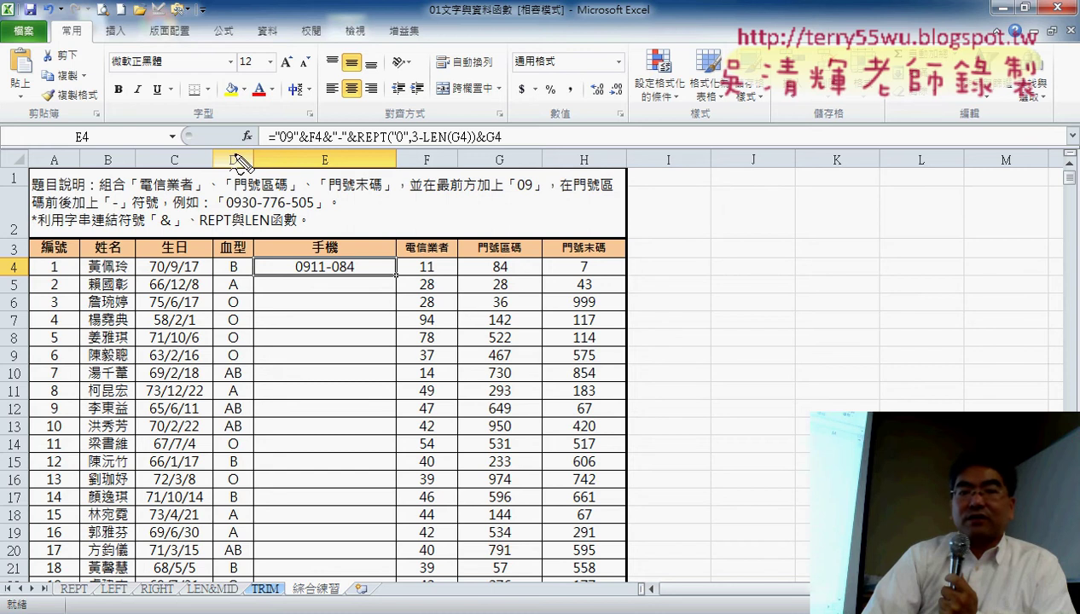
drag(325, 278, 359, 278)
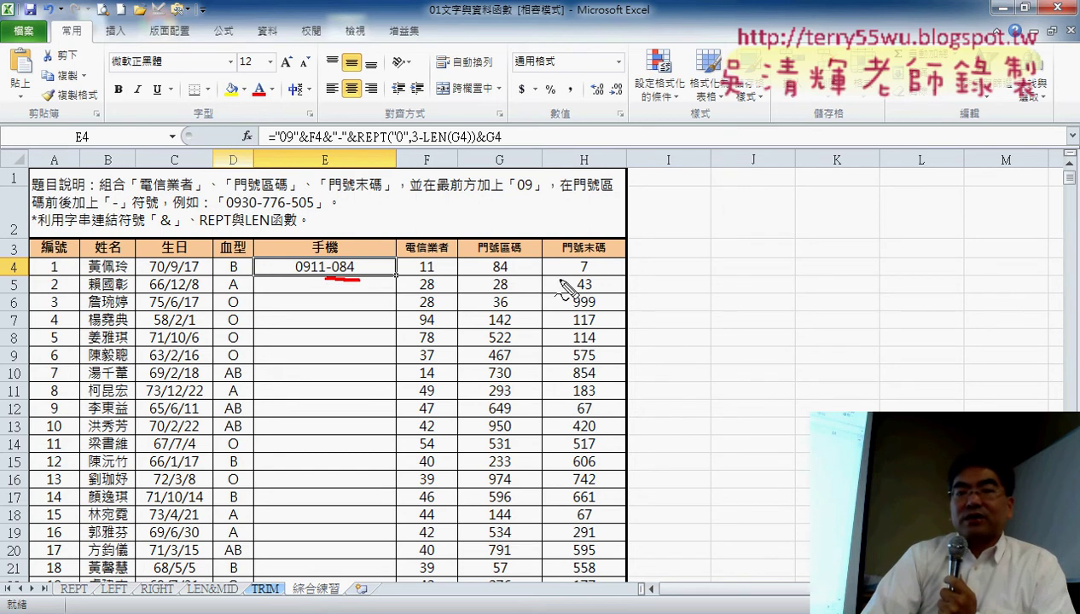
drag(484, 276, 597, 278)
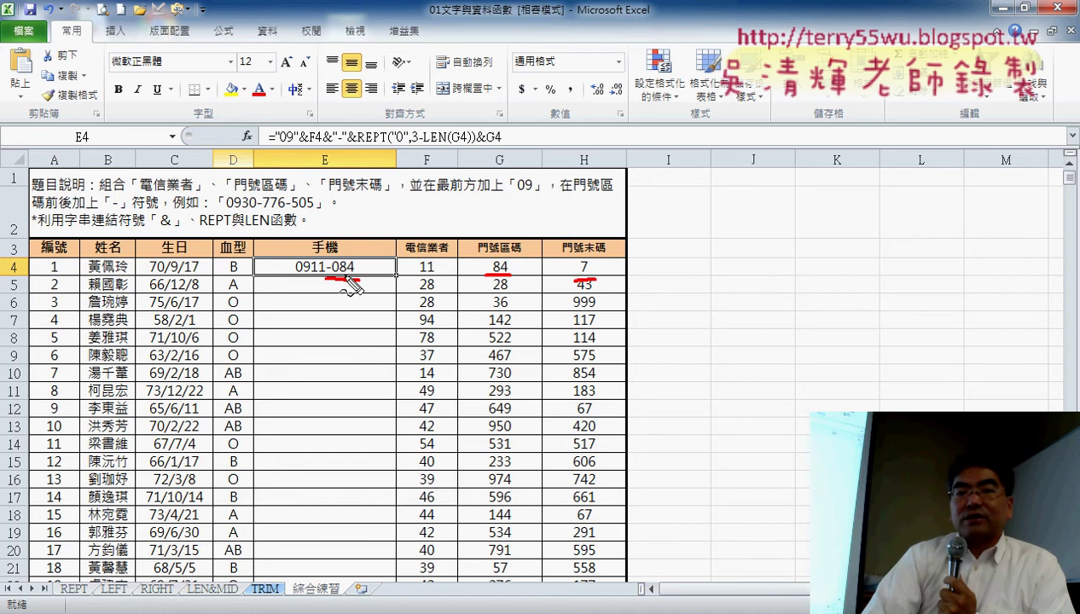
mouse_move(325, 279)
mouse_down()
mouse_move(331, 255)
mouse_move(365, 285)
mouse_up()
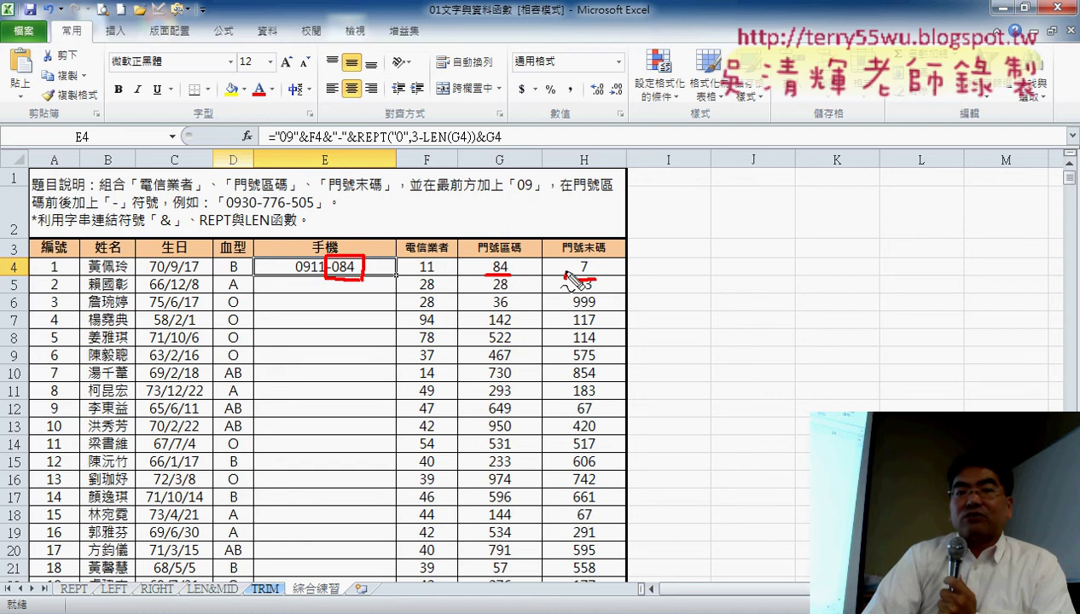
drag(565, 282, 601, 285)
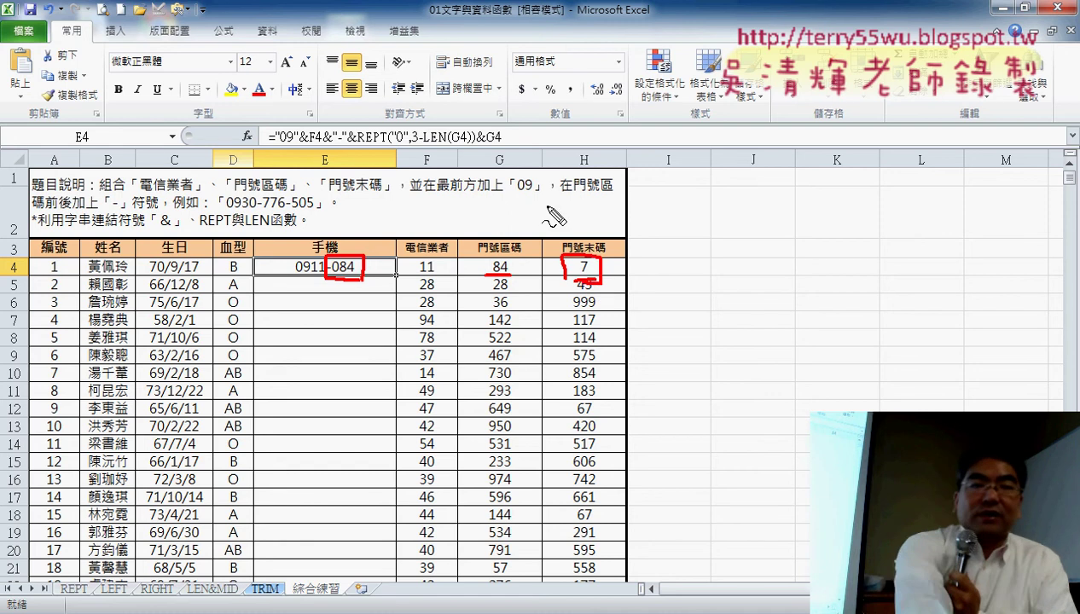
mouse_move(582, 182)
mouse_down()
mouse_move(594, 147)
mouse_move(597, 198)
mouse_up()
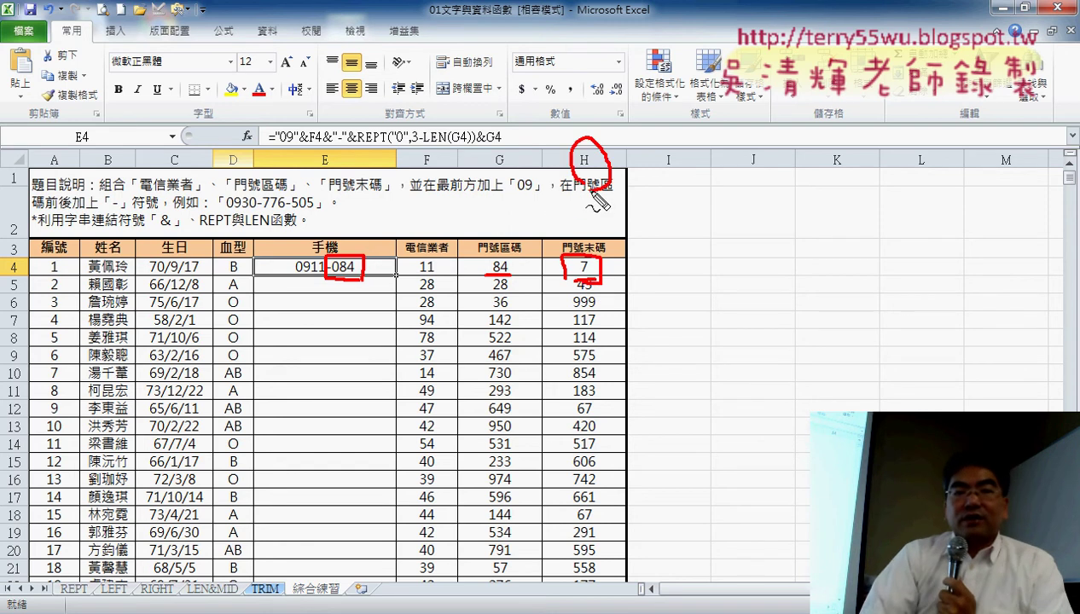
key(Escape)
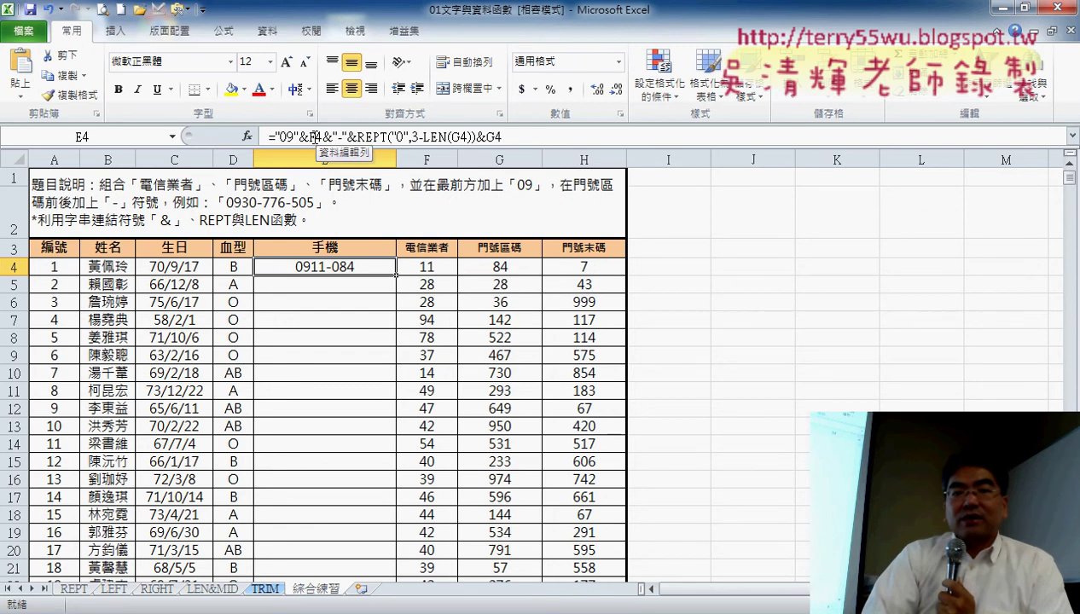
Copy the &"-"&REPT("0",3-LEN(G4))&G4 section and paste a second copy at the formula's end.
drag(322, 136, 504, 137)
right_click(475, 136)
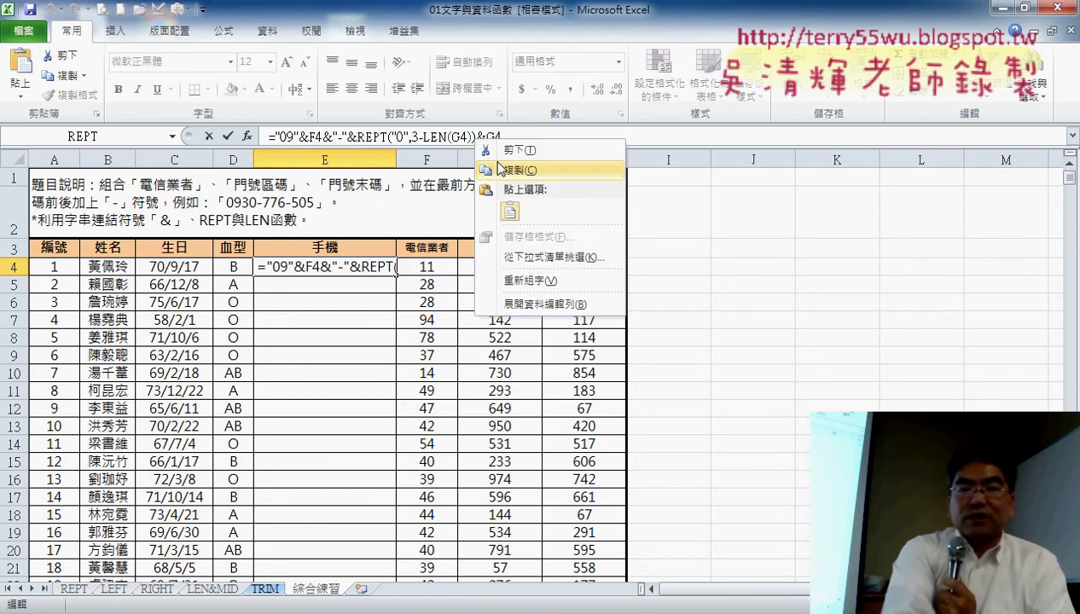
key(Escape)
click(529, 136)
key(ctrl+v)
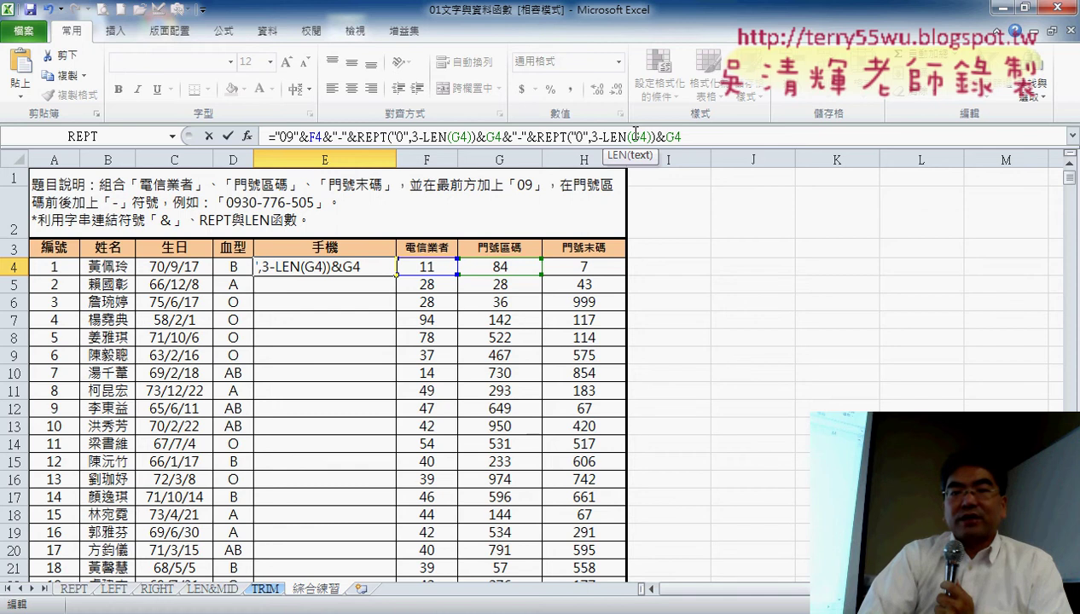
click(588, 272)
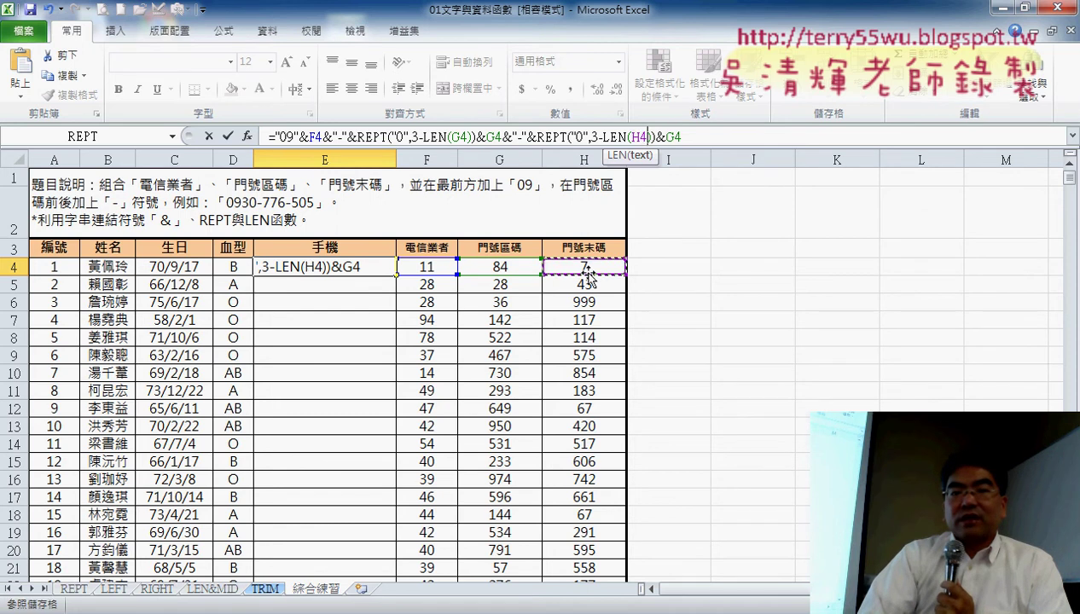
double_click(674, 136)
click(593, 266)
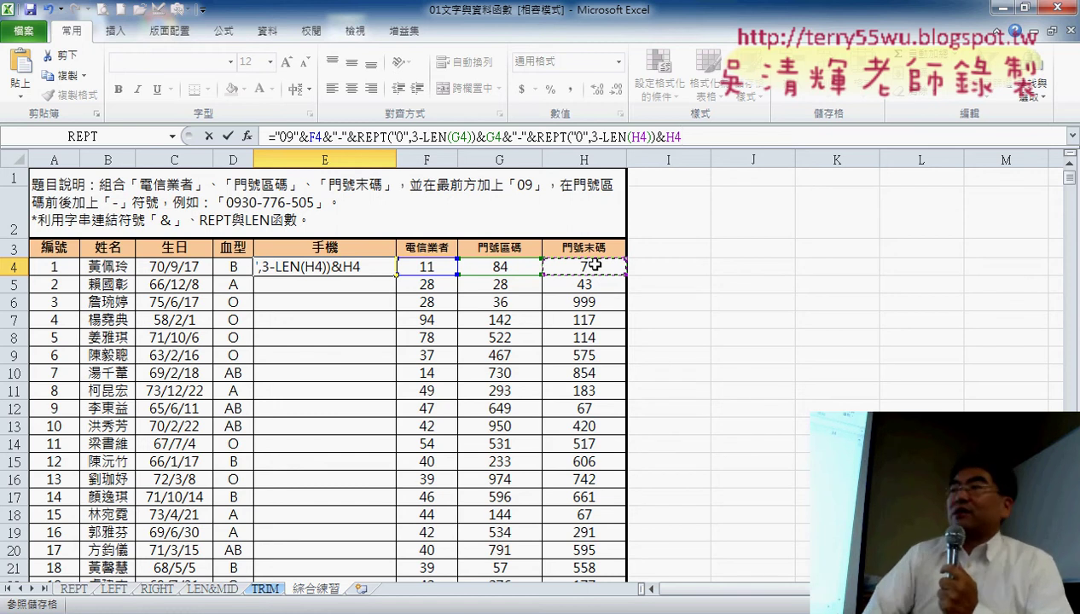
click(227, 137)
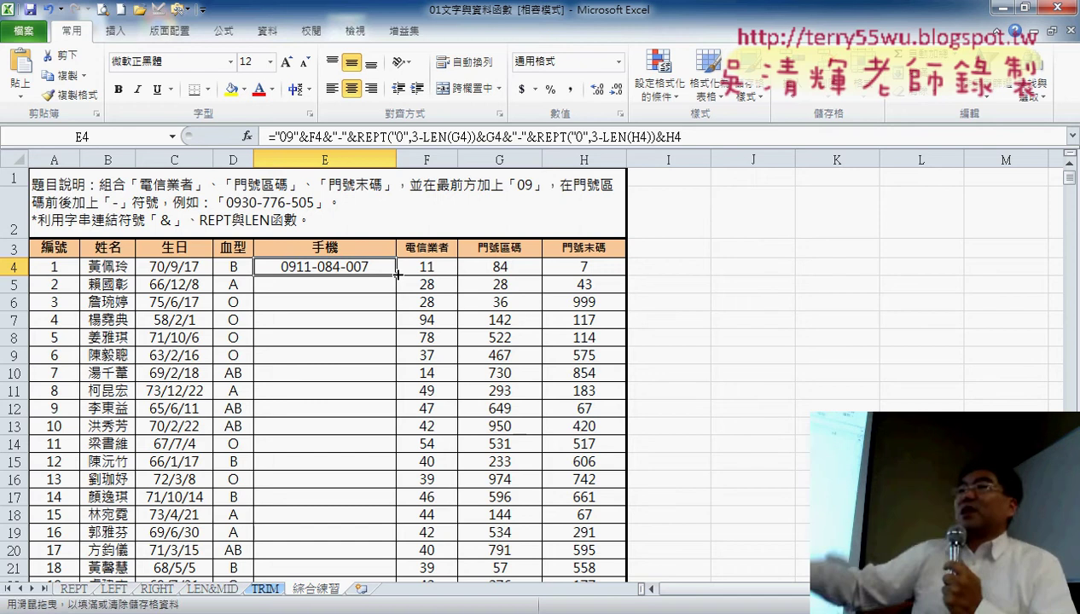
double_click(397, 274)
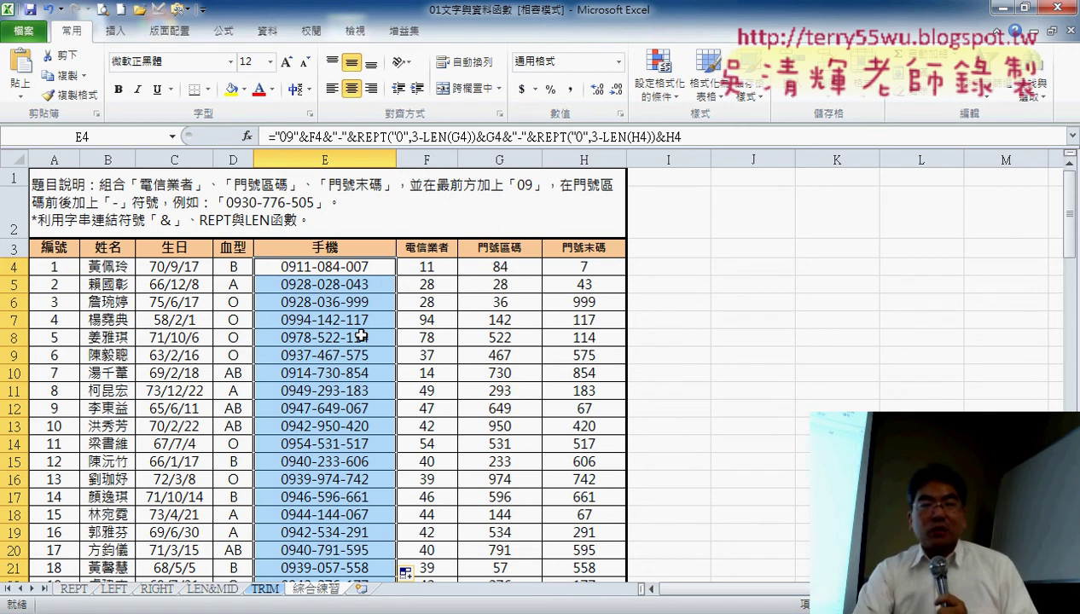
Switch to the other workbook's 綜合練習 (VBA) sheet and widen column E.
mouse_move(200, 610)
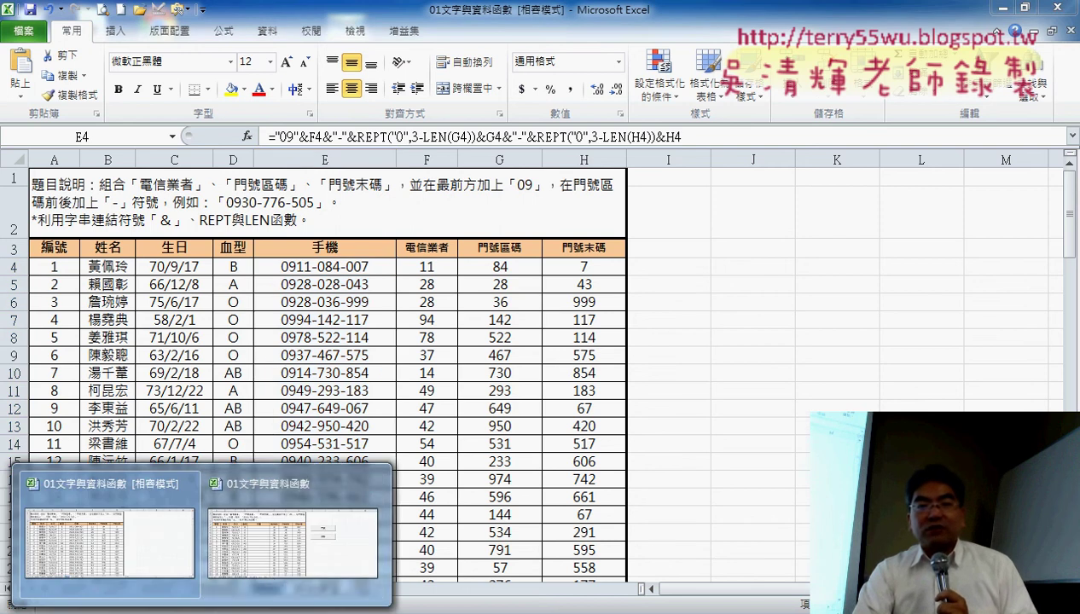
click(284, 570)
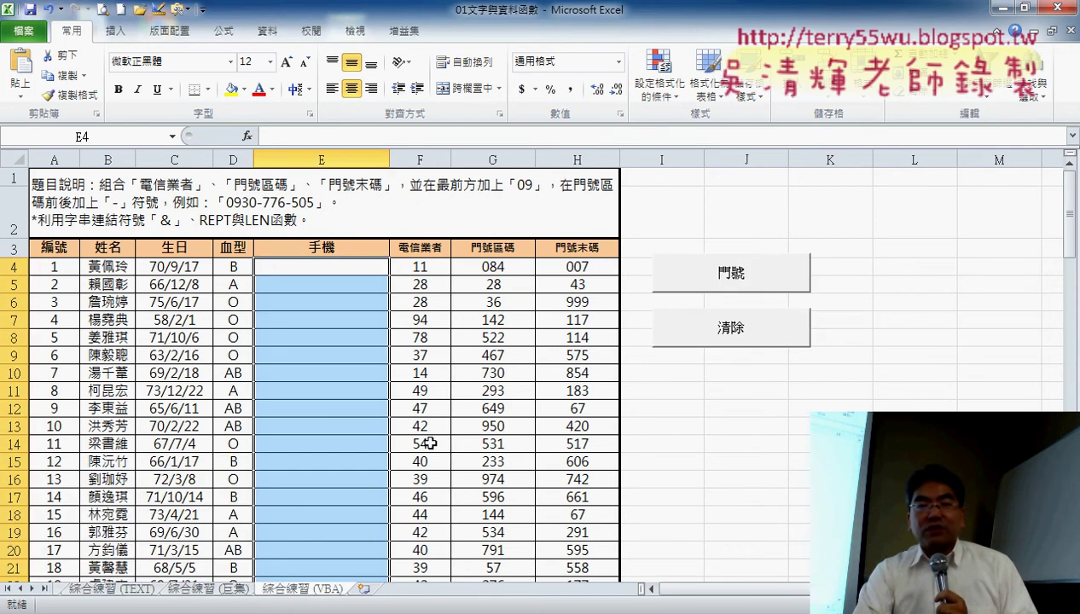
drag(392, 166, 407, 166)
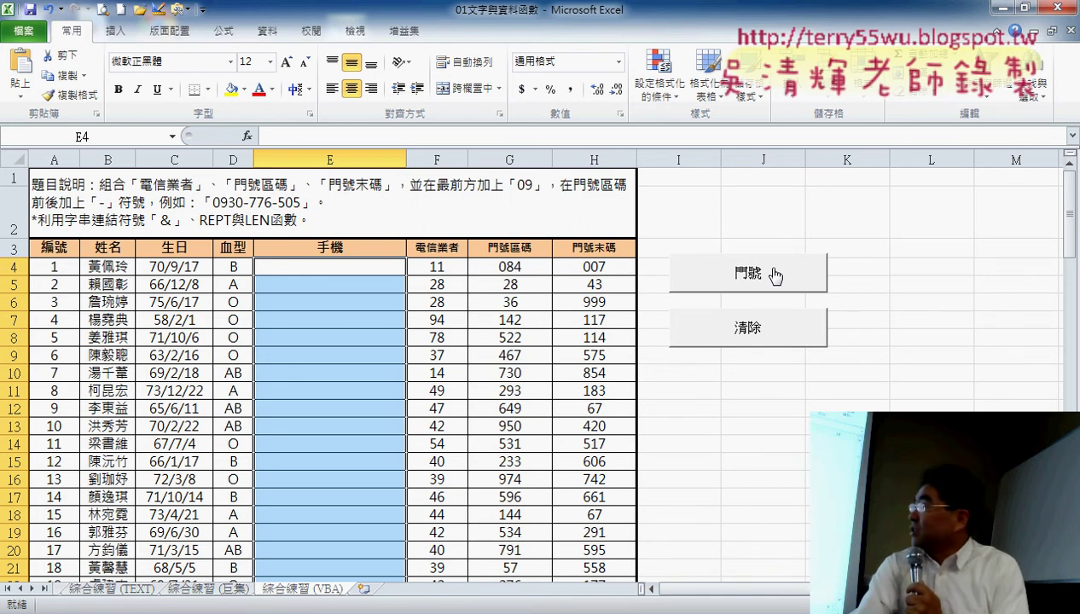
Demo the 門號 fill and 清除 clear macro buttons three times, leaving column E empty with E4 selected.
click(773, 275)
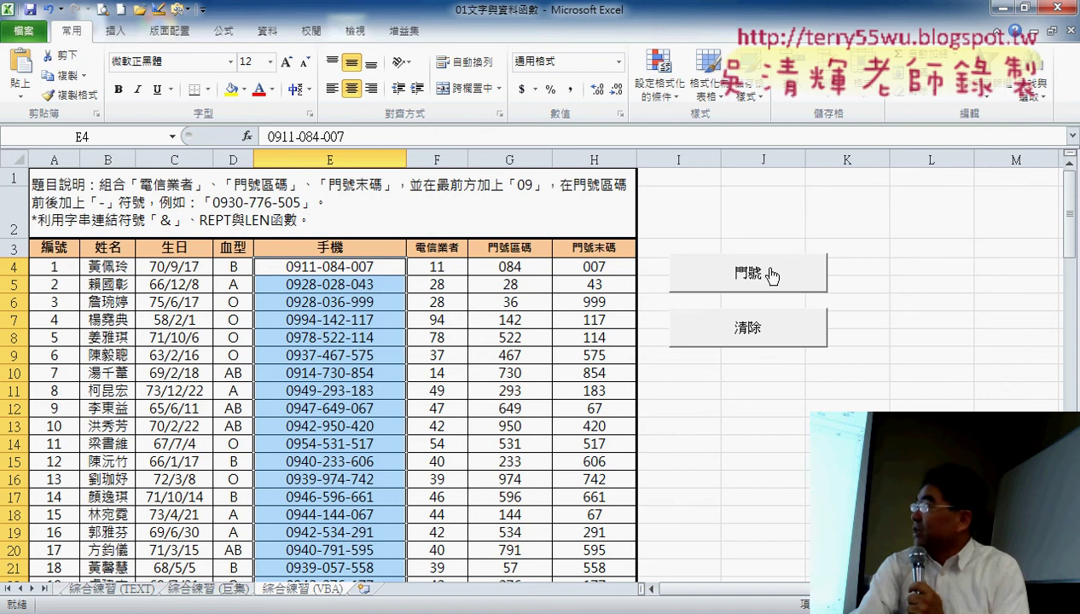
click(765, 334)
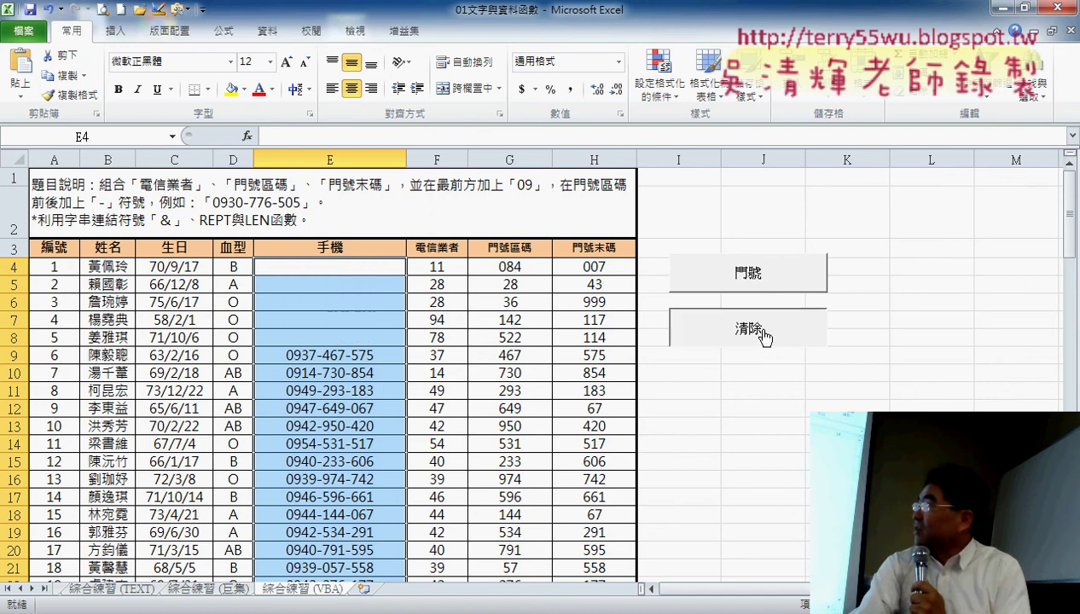
click(748, 272)
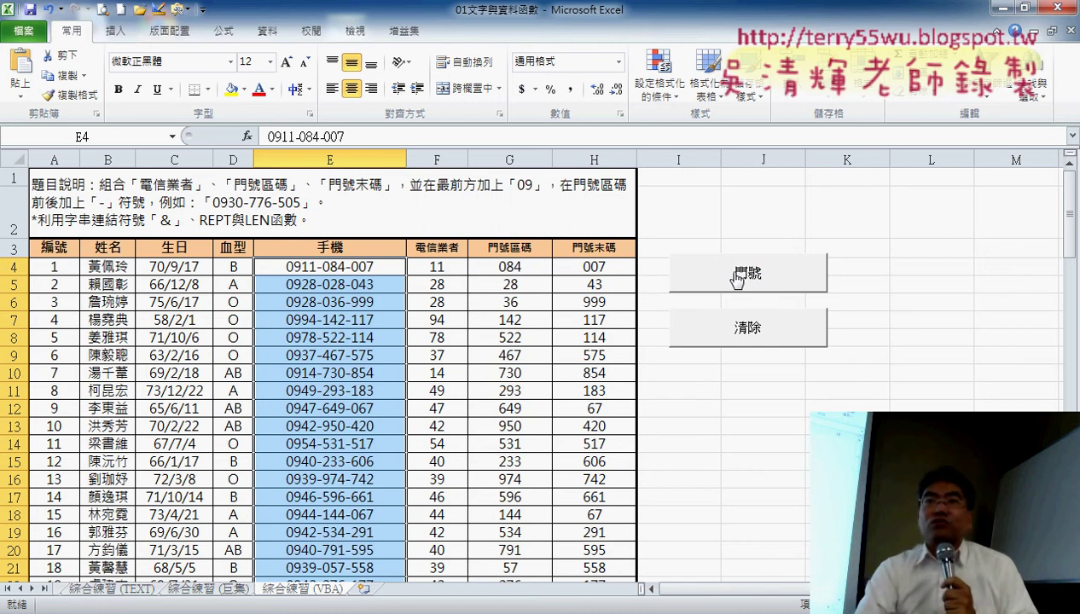
click(746, 336)
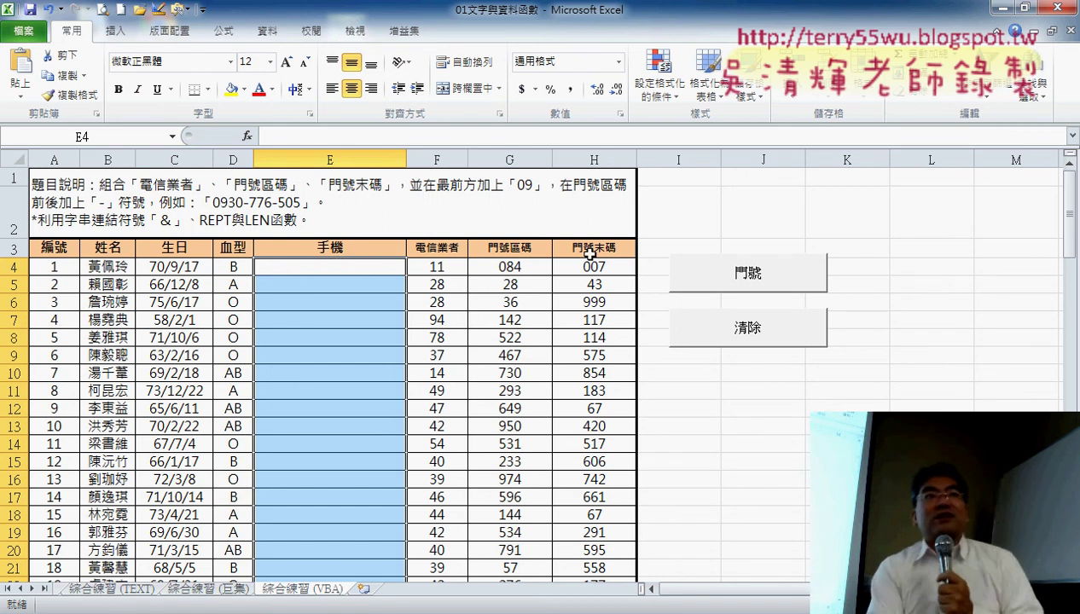
click(747, 286)
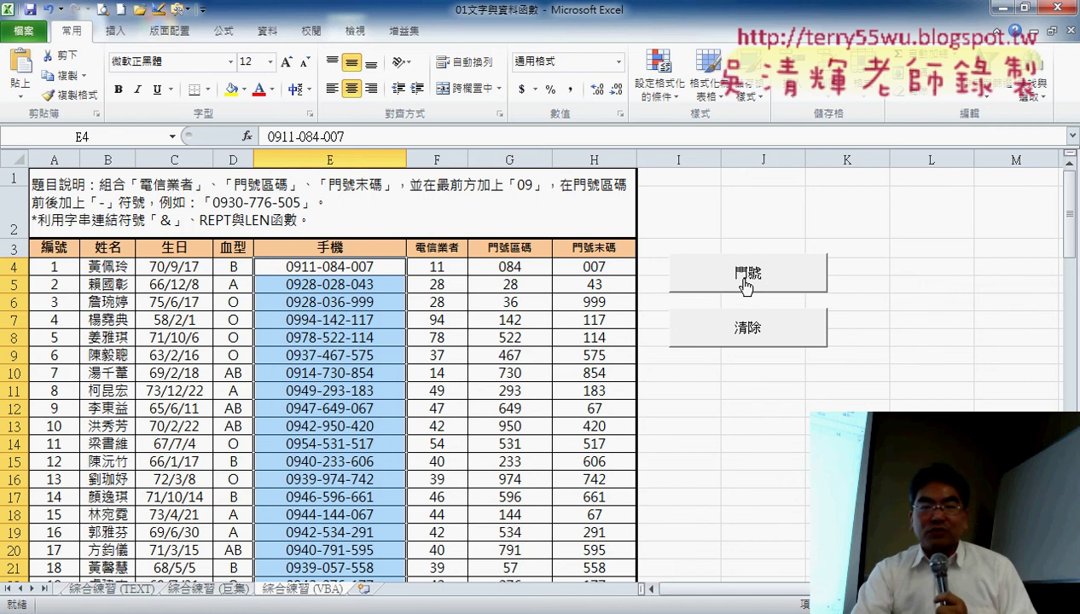
click(749, 331)
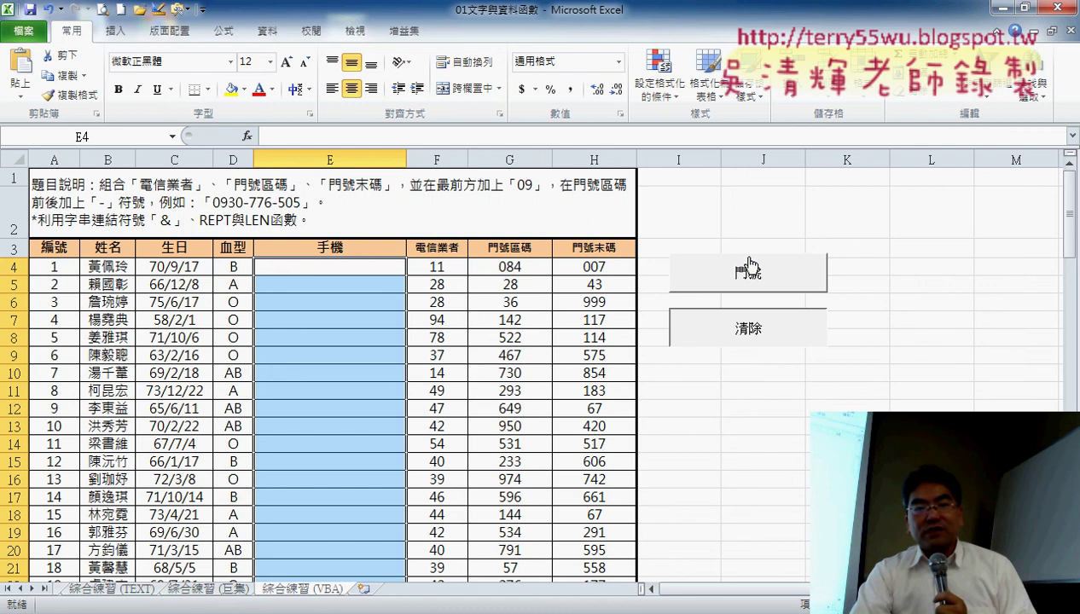
click(342, 267)
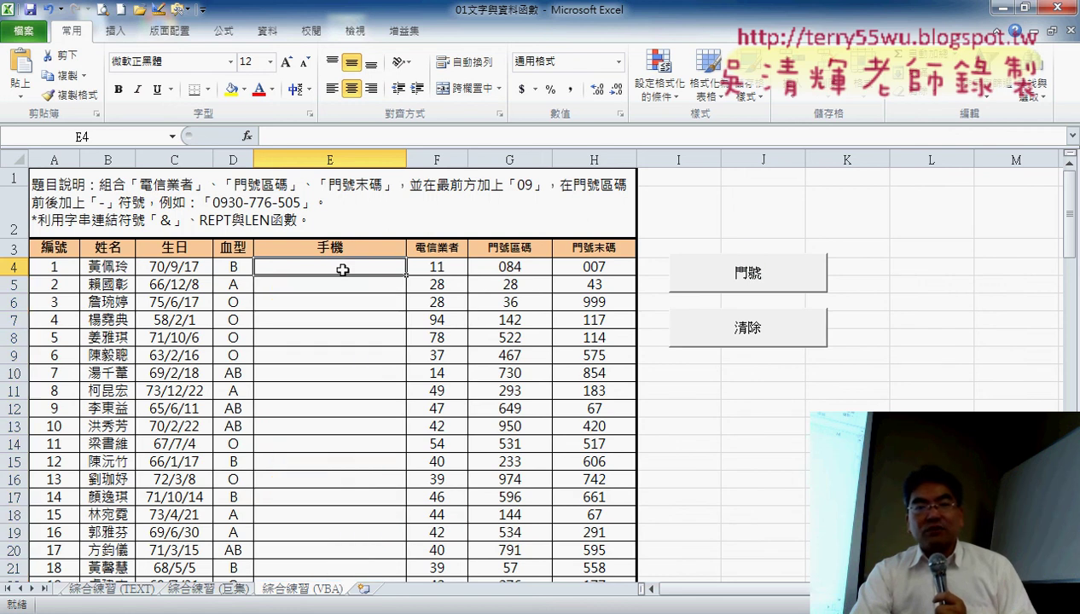
Insert the custom 手機 function into E4 from the 使用者定義 function category.
click(248, 137)
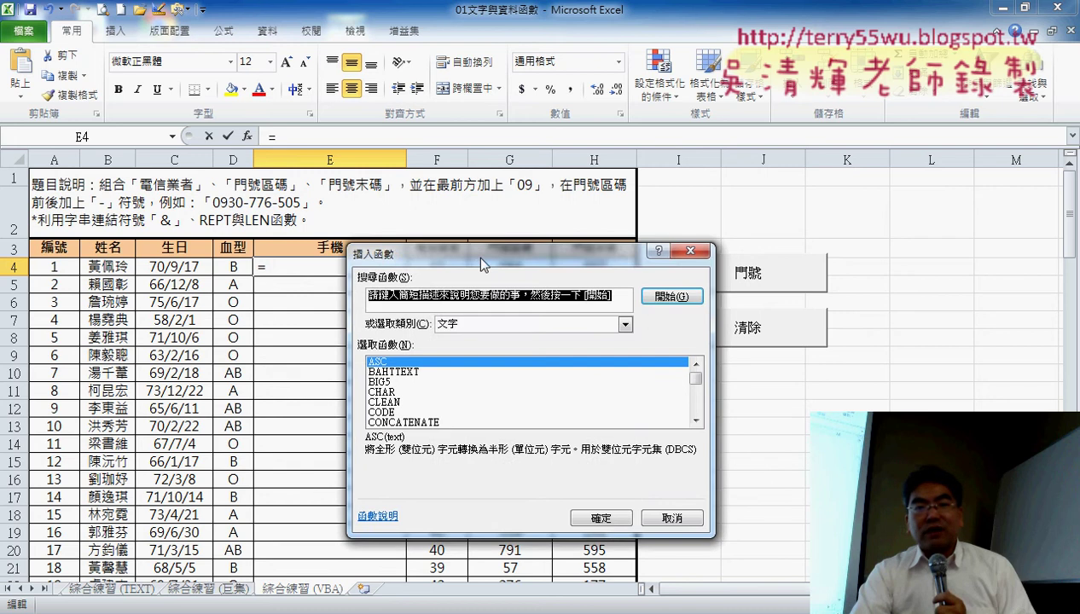
drag(479, 257, 478, 64)
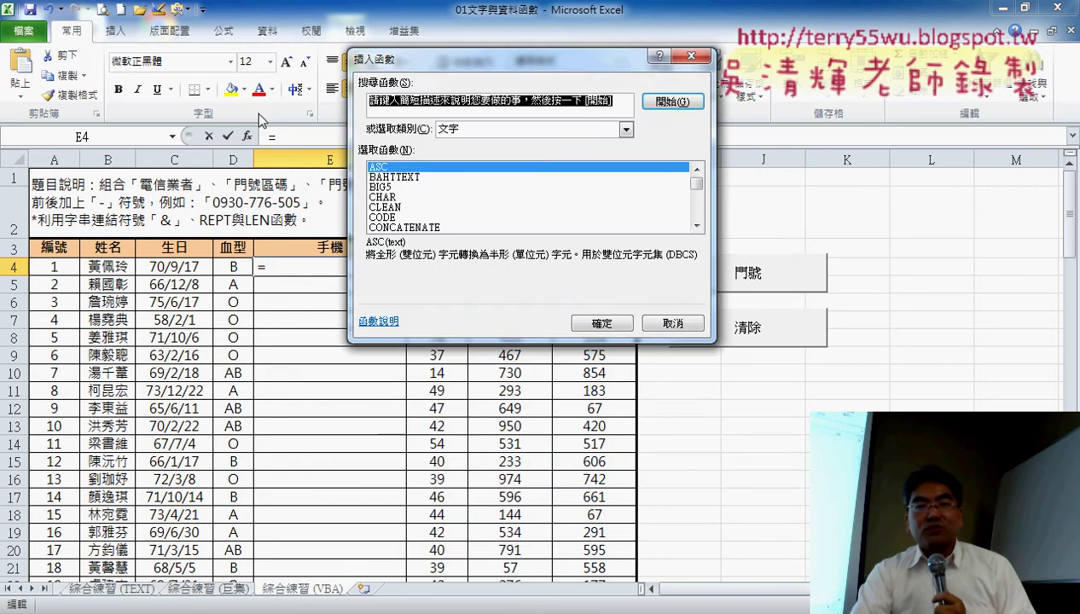
click(490, 131)
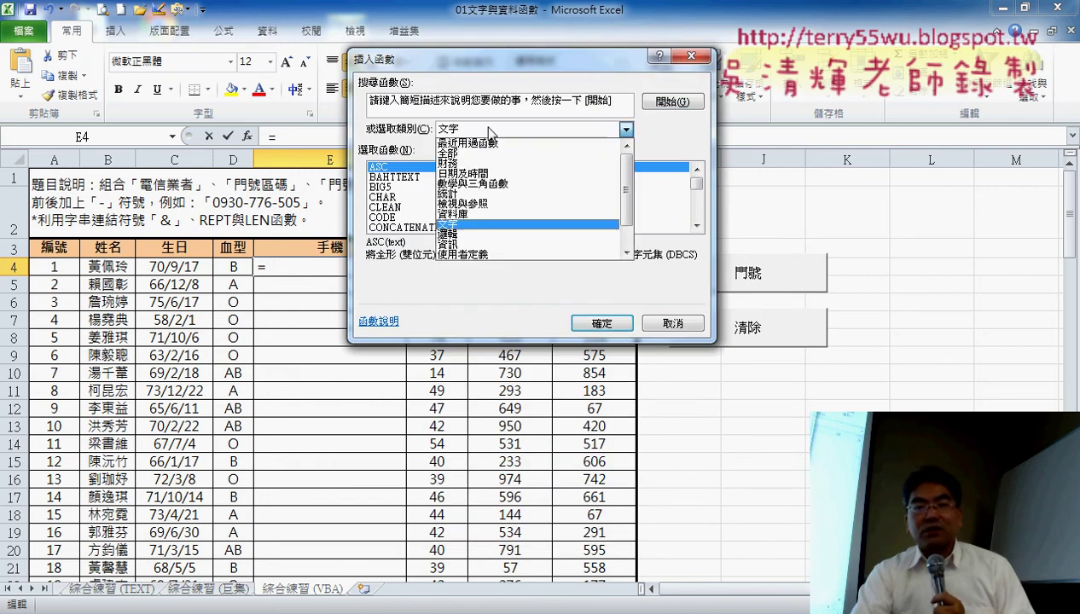
click(464, 254)
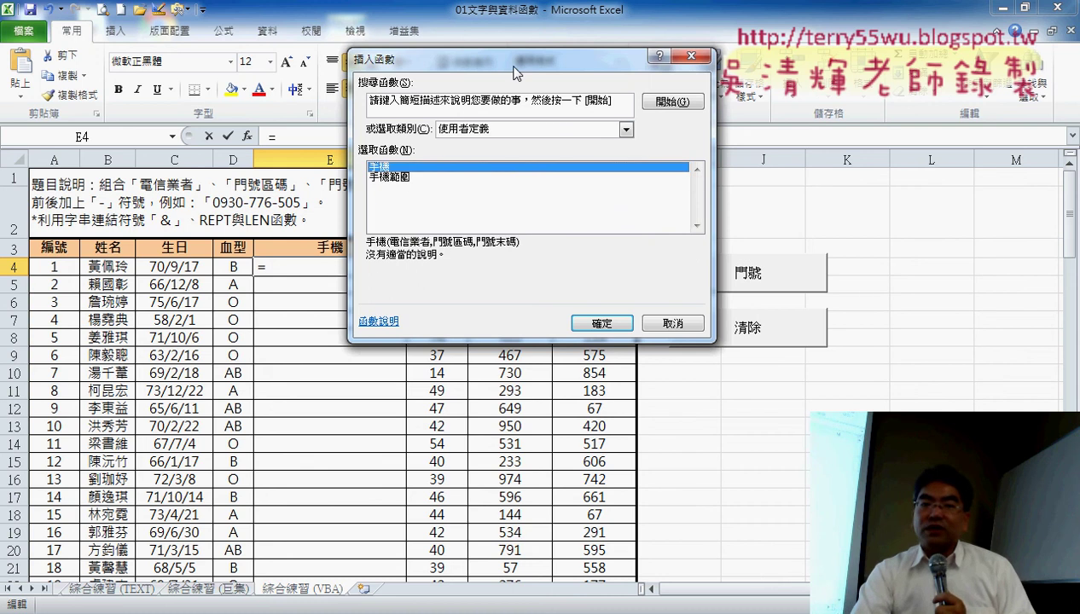
drag(514, 72, 757, 85)
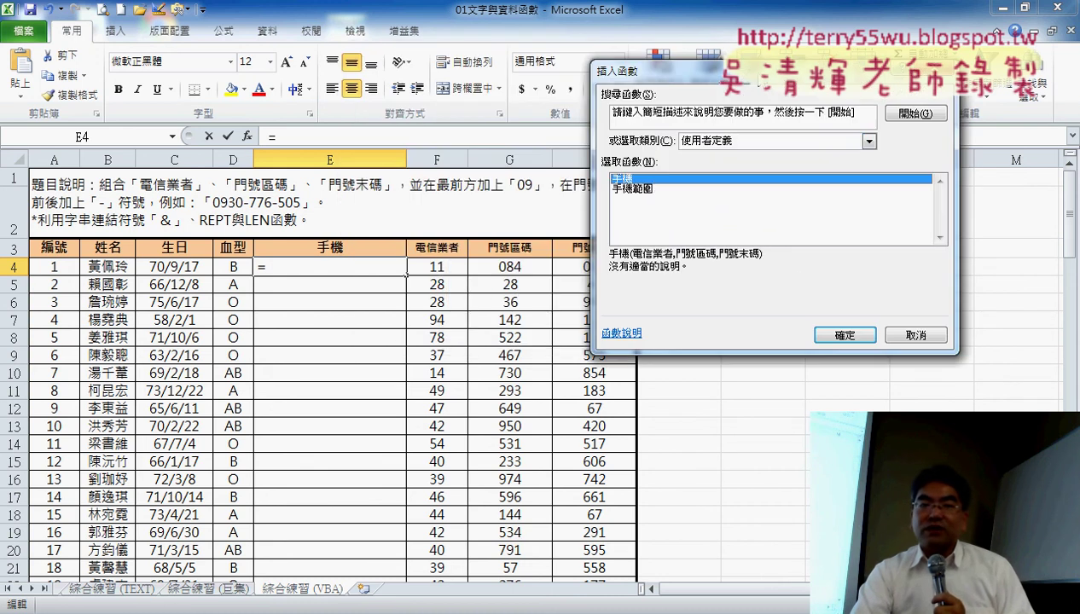
click(843, 336)
Set the 手機 arguments to F4, G4 and H4, confirm, and fill the formula down column E.
drag(682, 102, 445, 261)
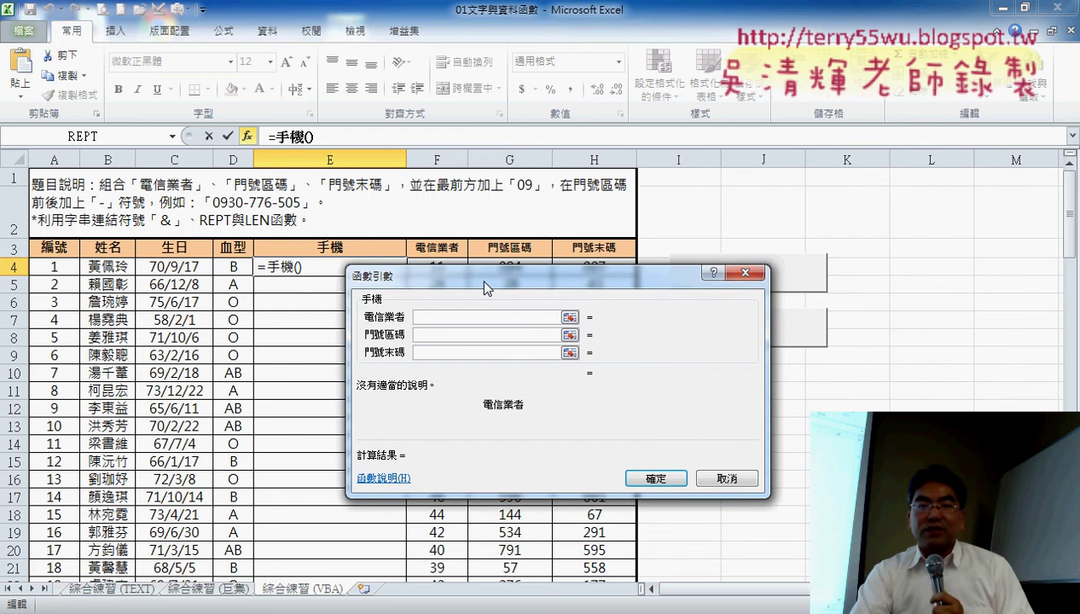
click(444, 266)
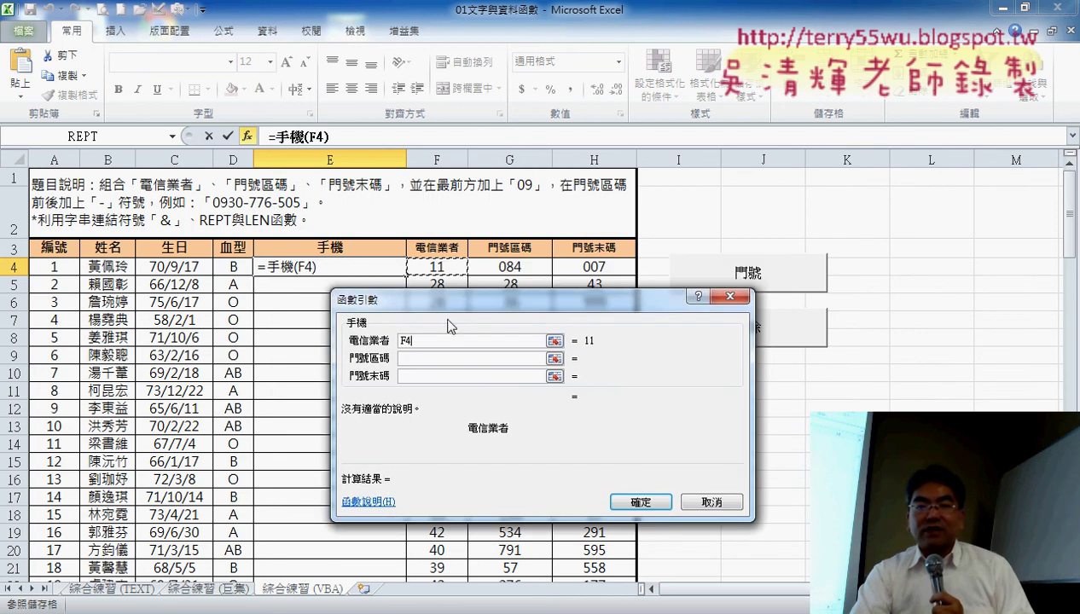
click(427, 358)
click(509, 267)
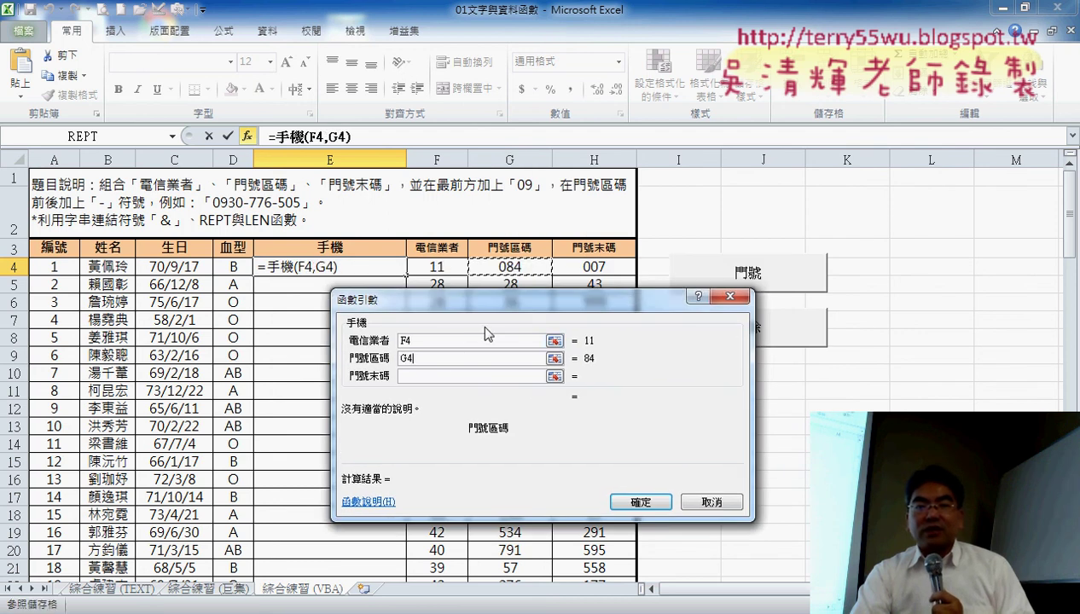
click(435, 375)
click(593, 267)
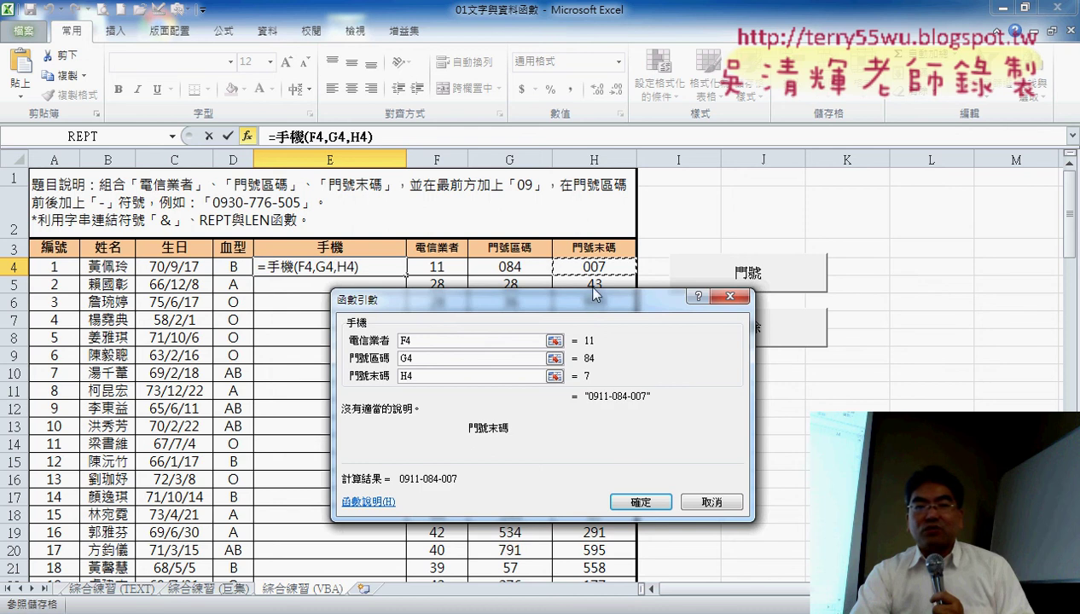
click(641, 504)
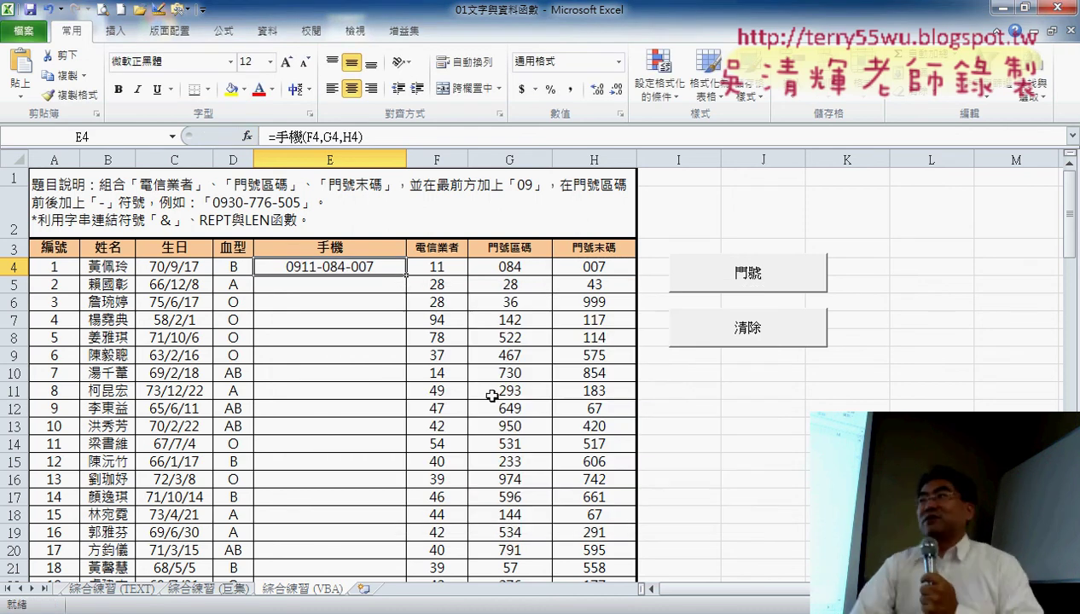
double_click(407, 271)
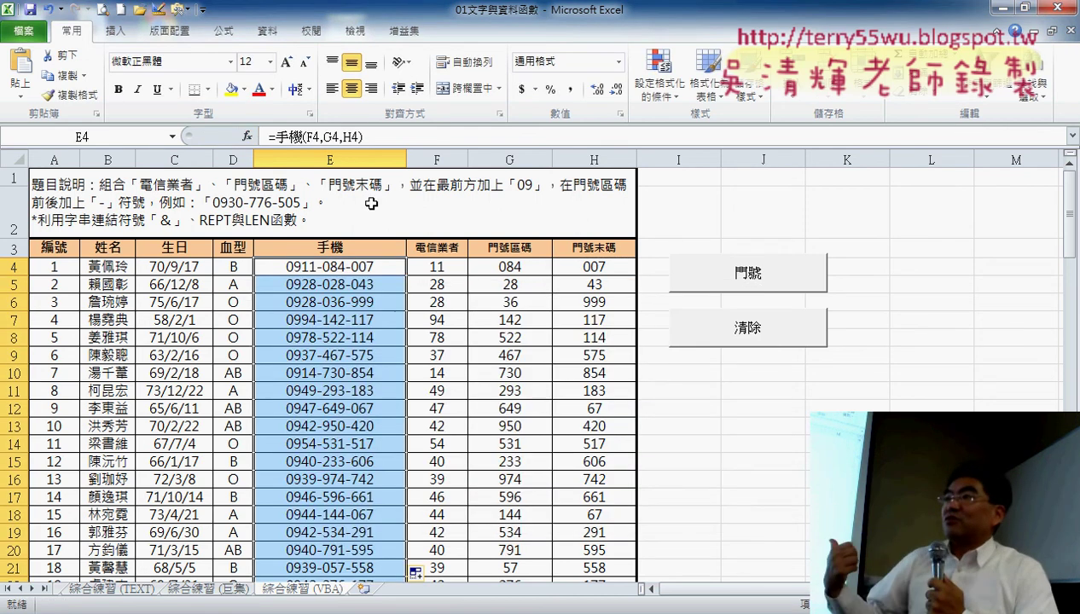
Review E4's =手機(F4,G4,H4) formula, then clear column E with the 清除 button.
click(291, 137)
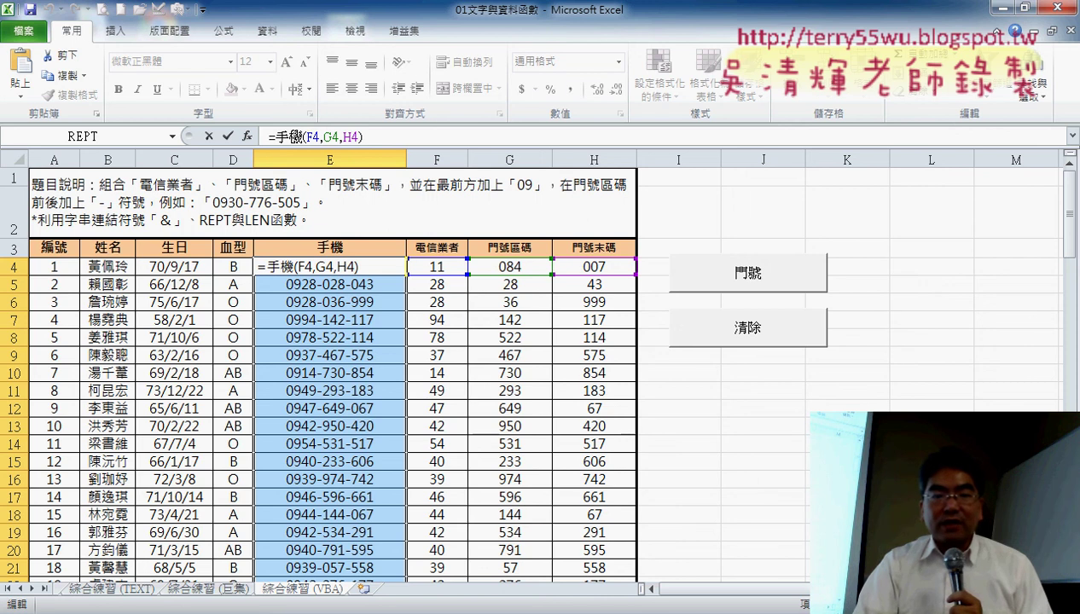
key(Return)
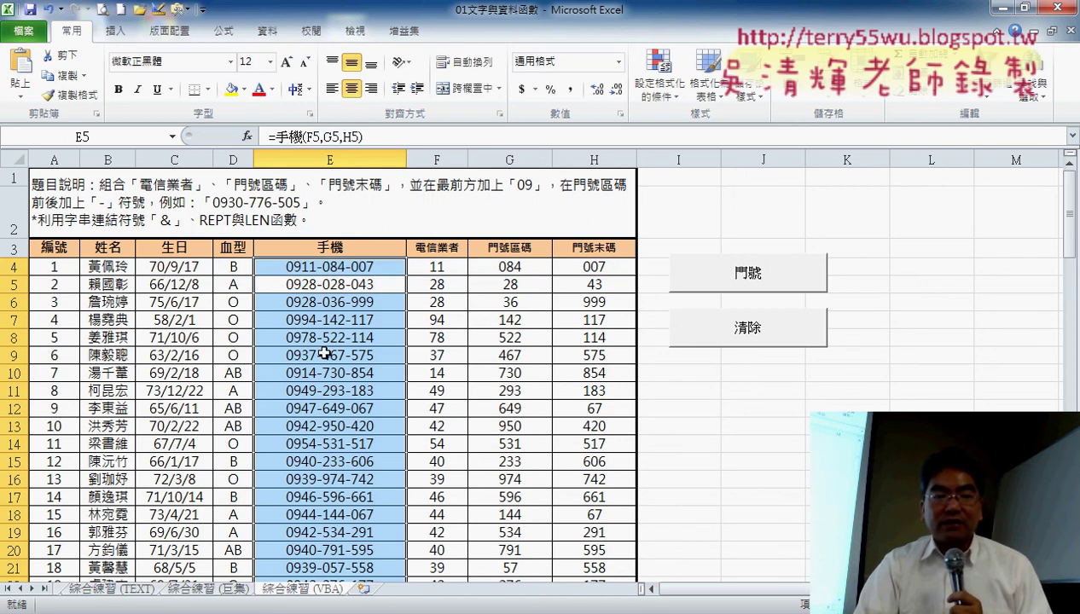
click(718, 335)
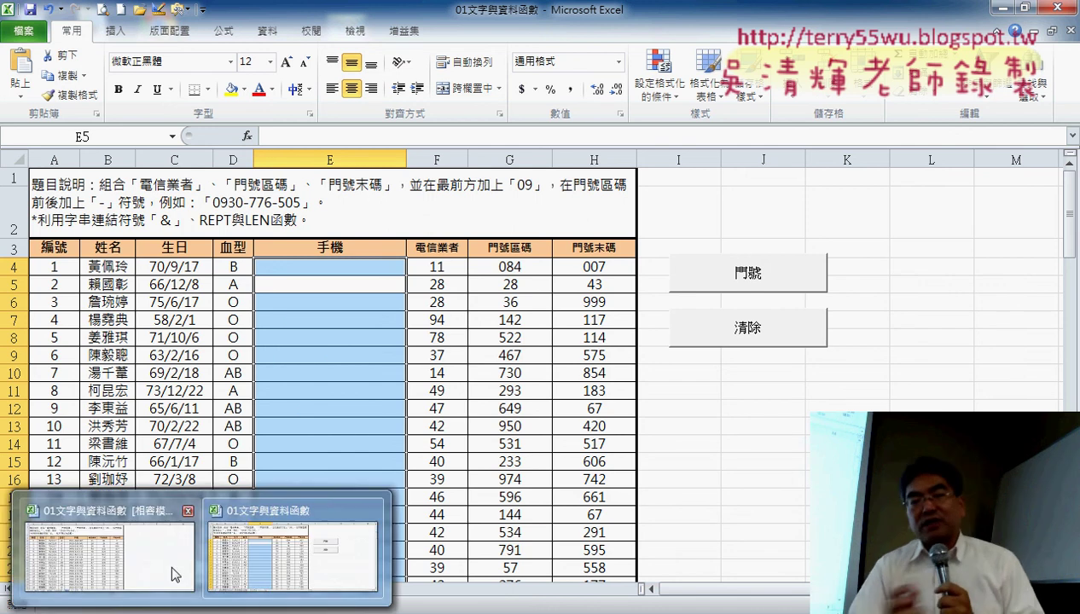
Switch back to the '01文字與資料函數 [相容模式]' workbook from the taskbar.
click(175, 574)
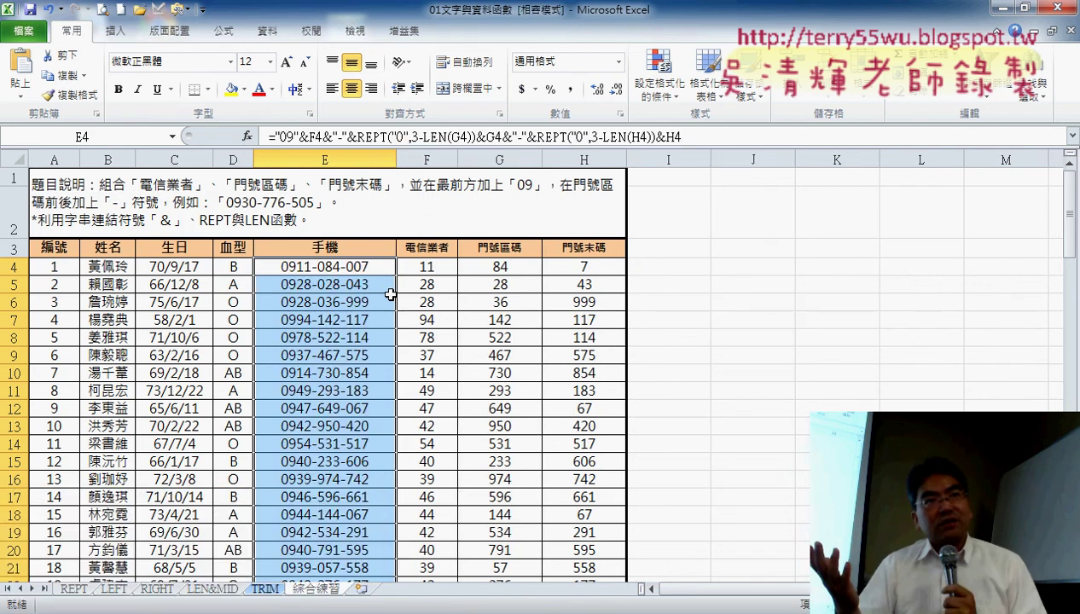